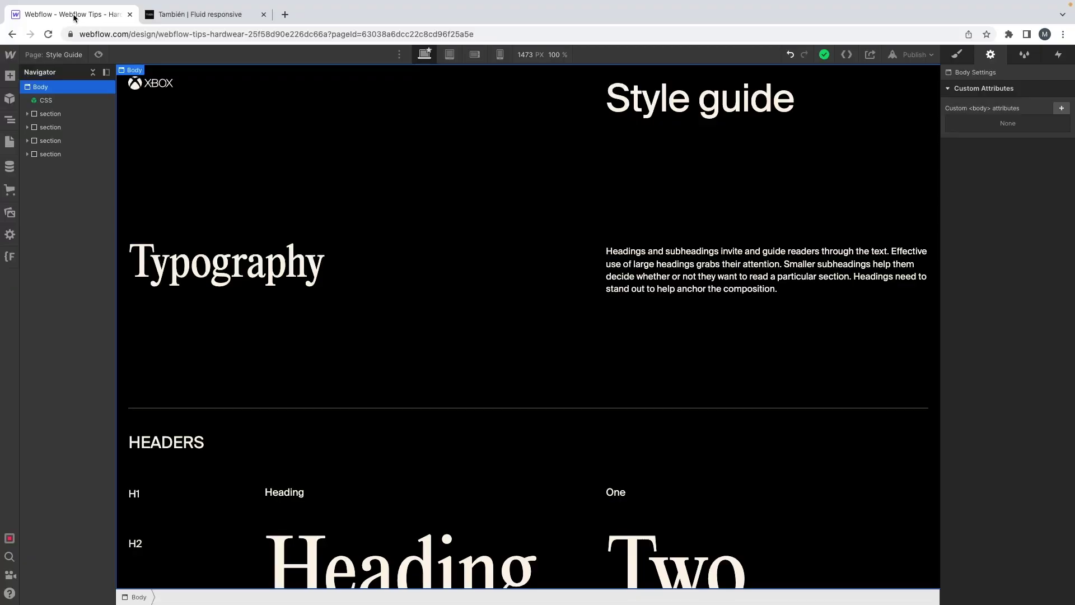
Step: Preview the Style guide page without the designer panels and widen the preview to 1920 px
left_click(99, 54)
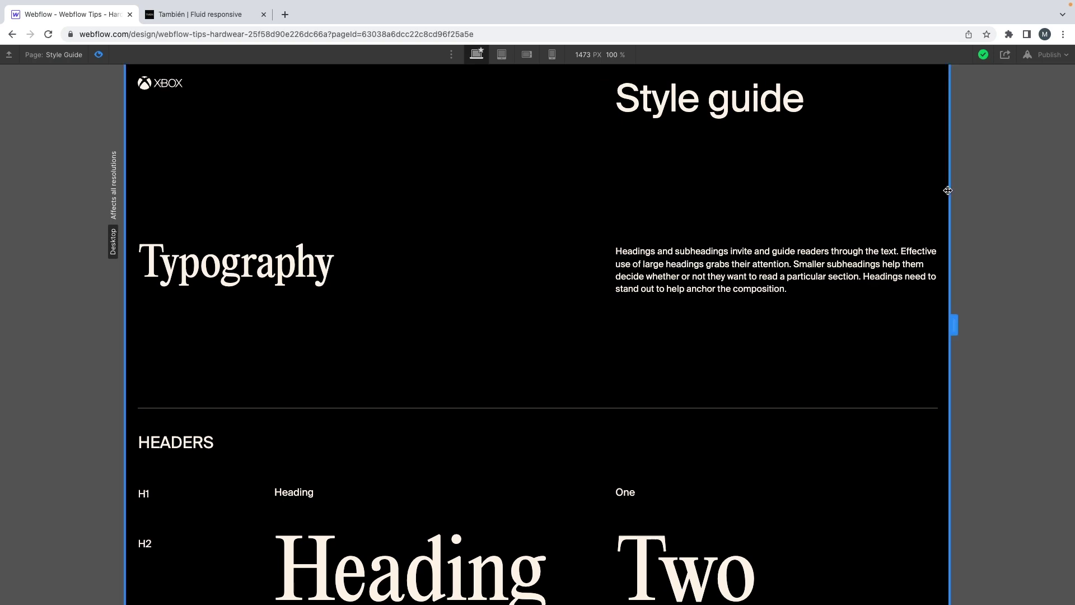
left_click_drag(951, 191, 1072, 198)
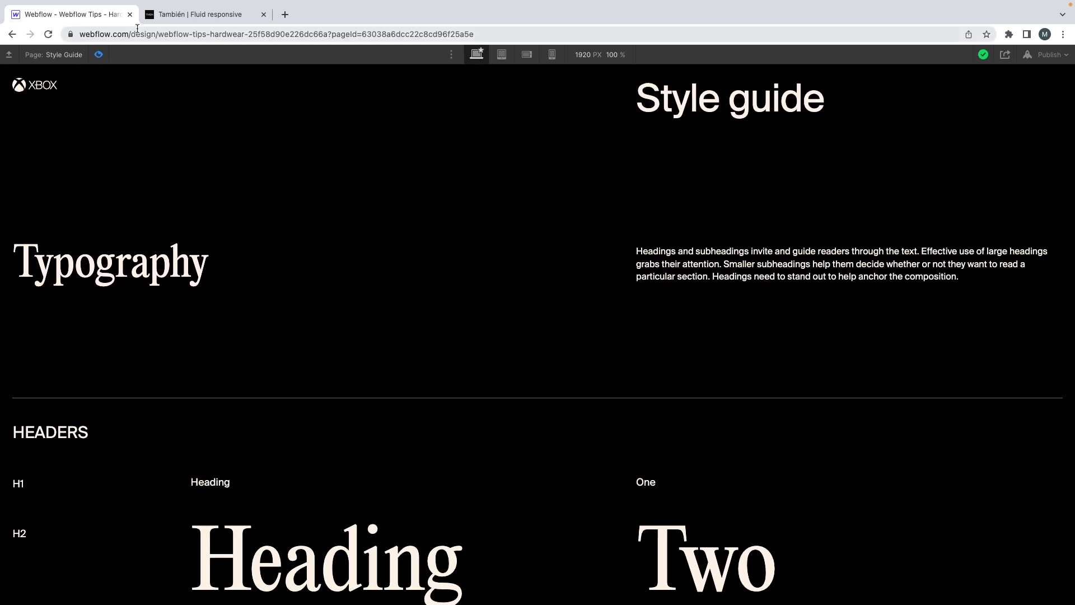
left_click(200, 14)
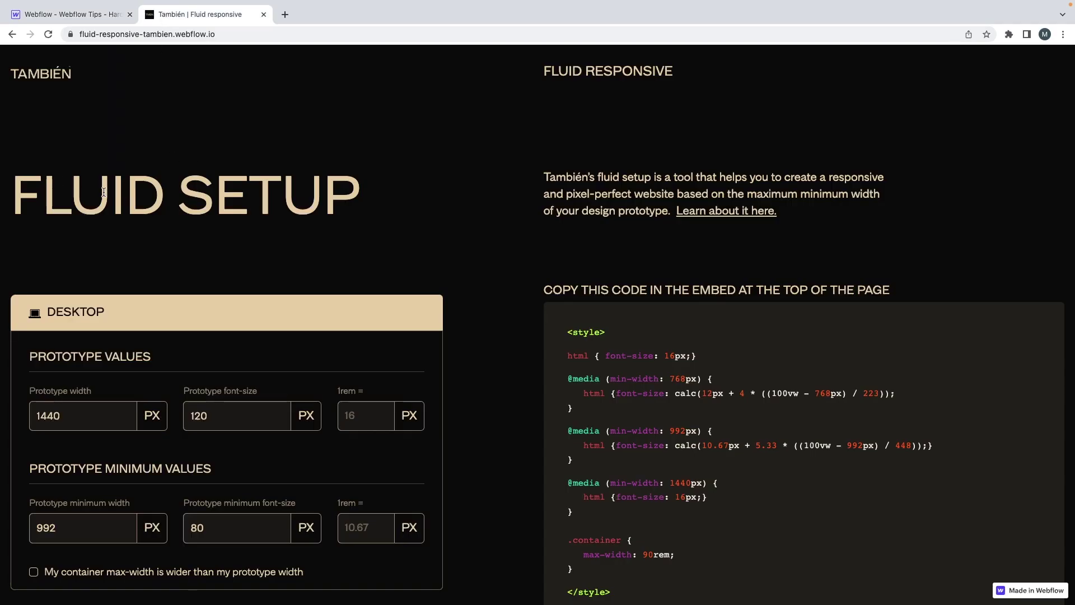
Step: Scroll the calculator to the Desktop panel with 1440/120 and 992/80 values and its generated CSS
scroll(103, 192, "down", 1)
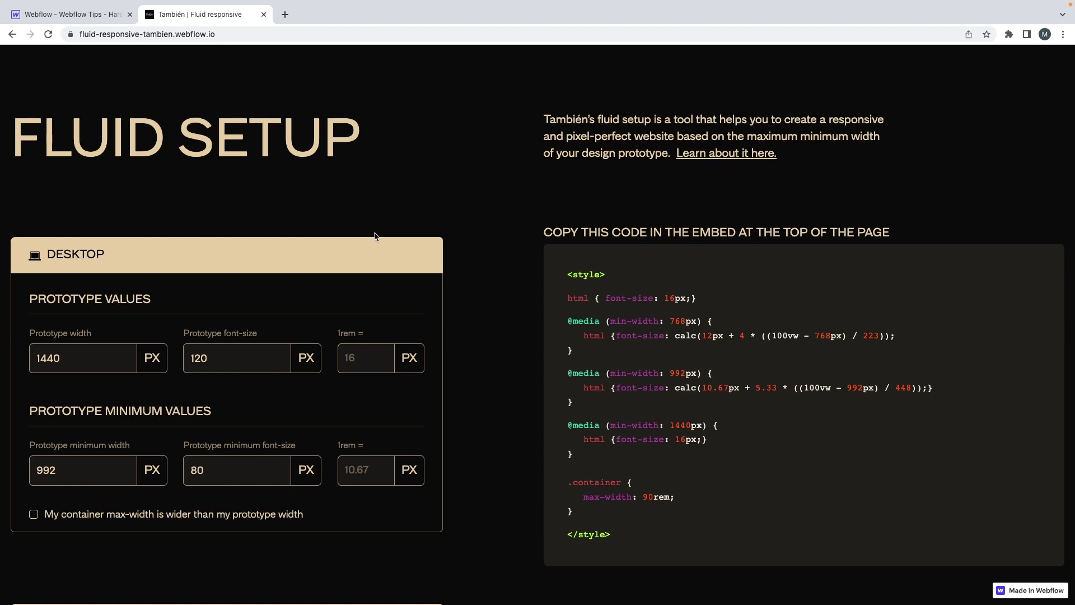
key("ctrl+Left")
Step: Duplicate the desktop artboard and name it 1400
scroll(448, 154, "down", 3)
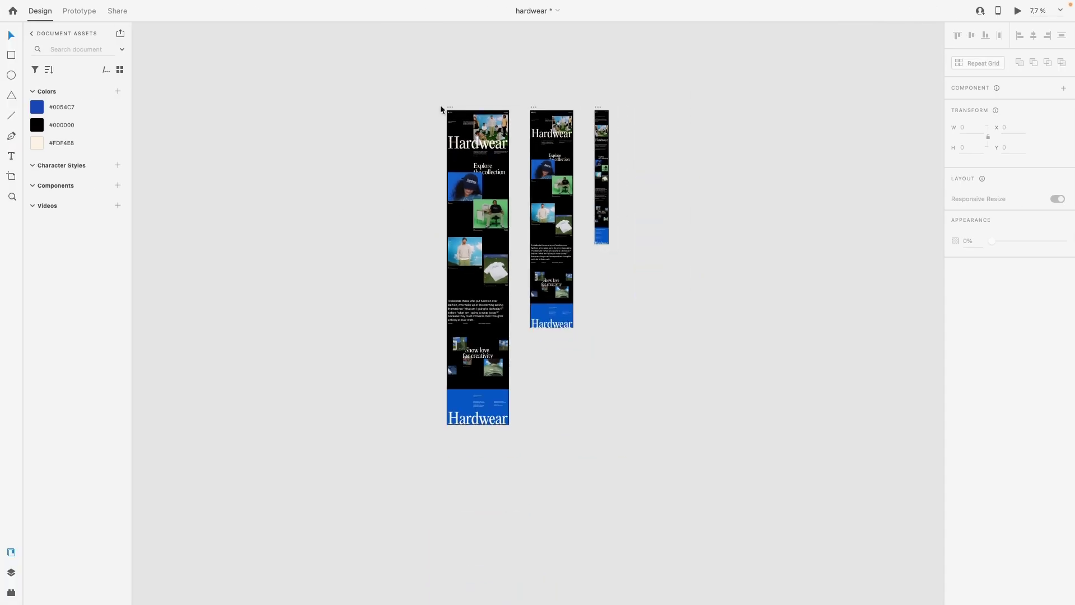
left_click_drag(448, 109, 169, 110)
scroll(319, 101, "left", 5)
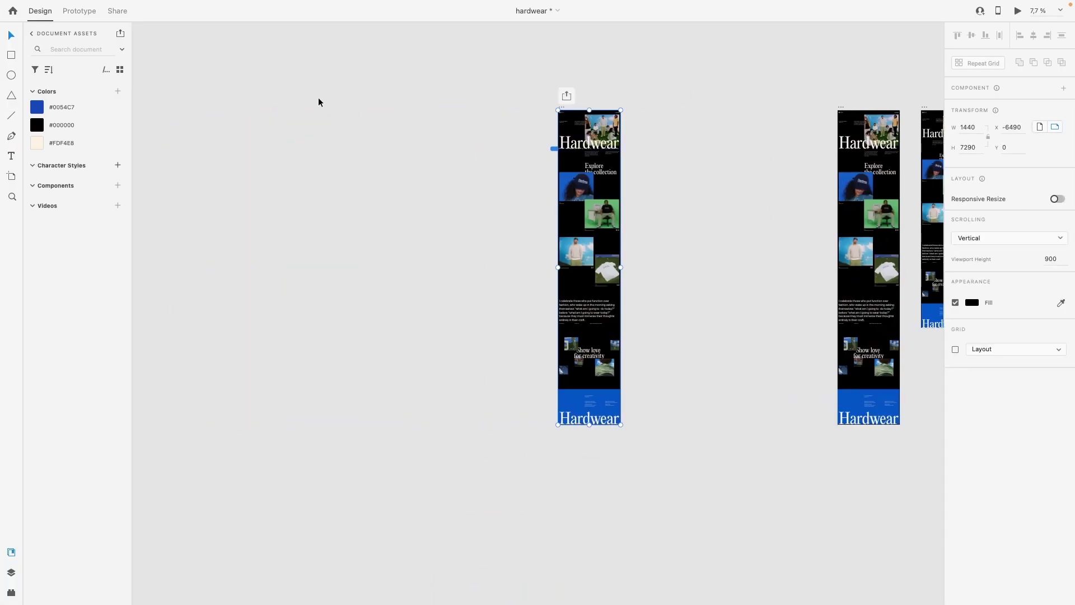
scroll(594, 115, "up", 3)
scroll(595, 115, "up", 4)
double_click(491, 98)
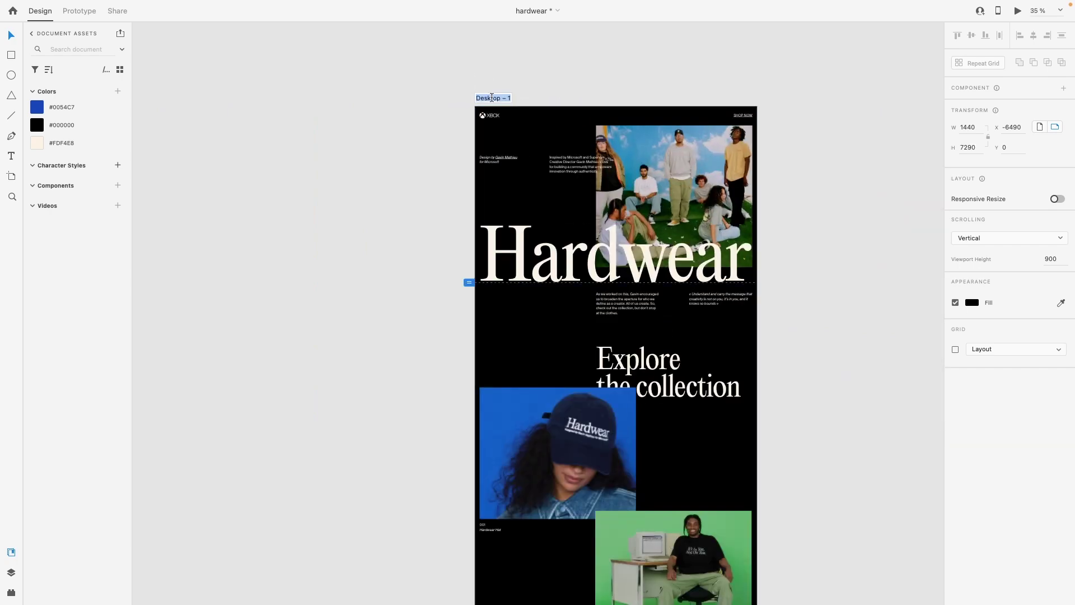
type("1400")
key("Return")
Step: Place a copy of the 1400 artboard beside it and name it 992
scroll(492, 101, "down", 2)
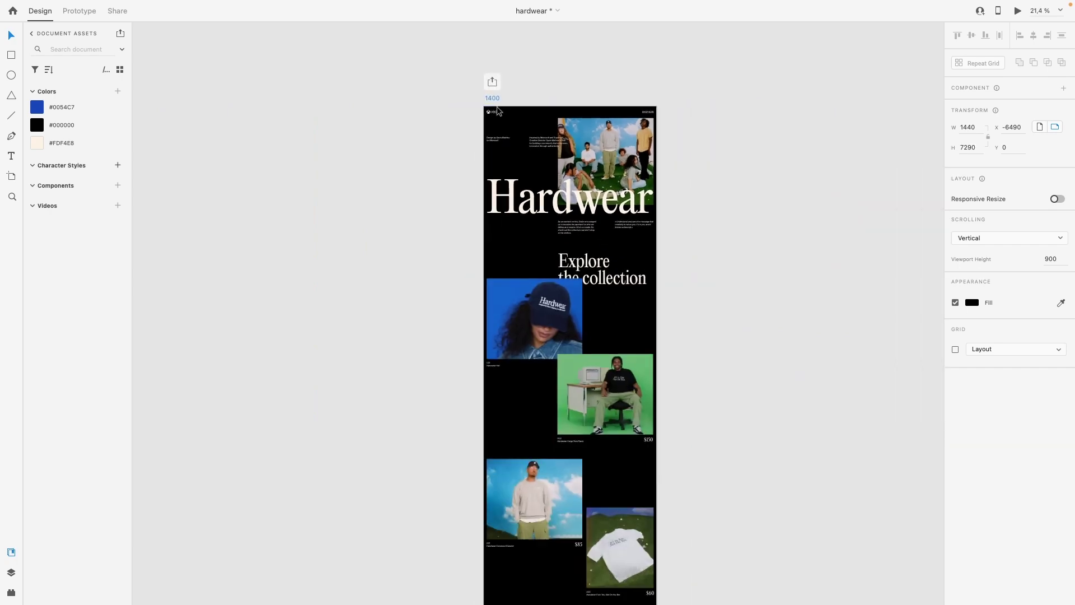
left_click_drag(492, 98, 681, 98, "alt")
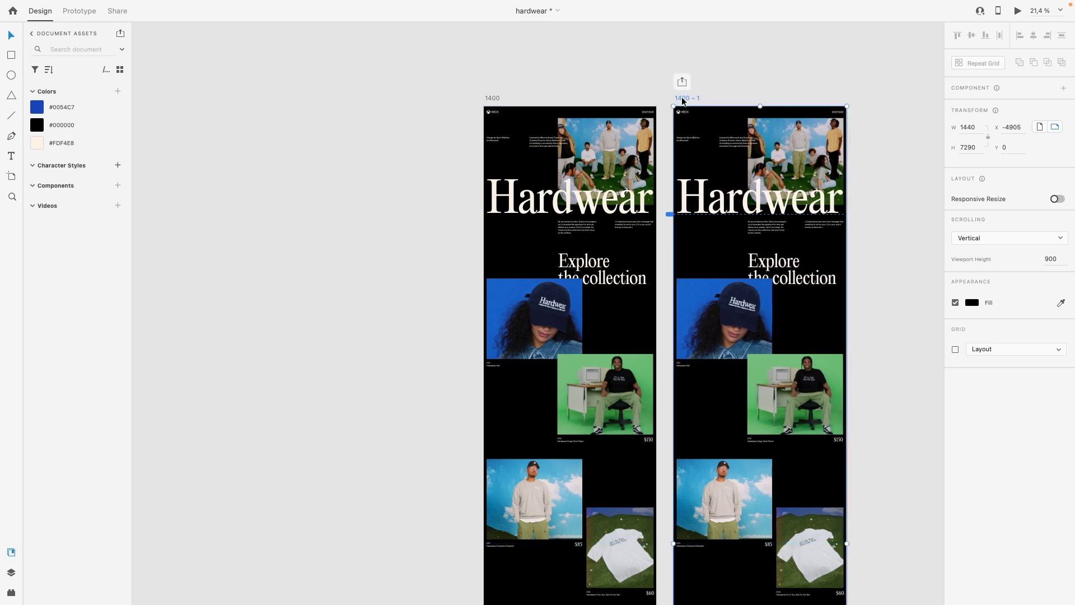
double_click(682, 98)
type("992")
key("Return")
Step: Set the 992 artboard's width to 992 px
scroll(684, 114, "right", 5)
scroll(642, 119, "up", 3)
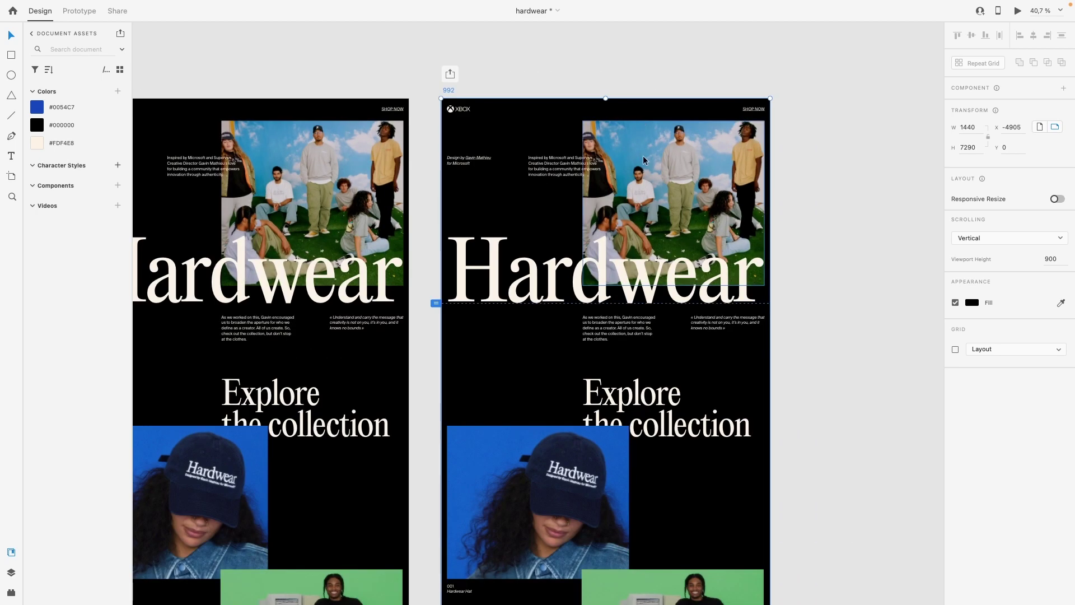
scroll(646, 160, "down", 2)
left_click(971, 127)
type("992")
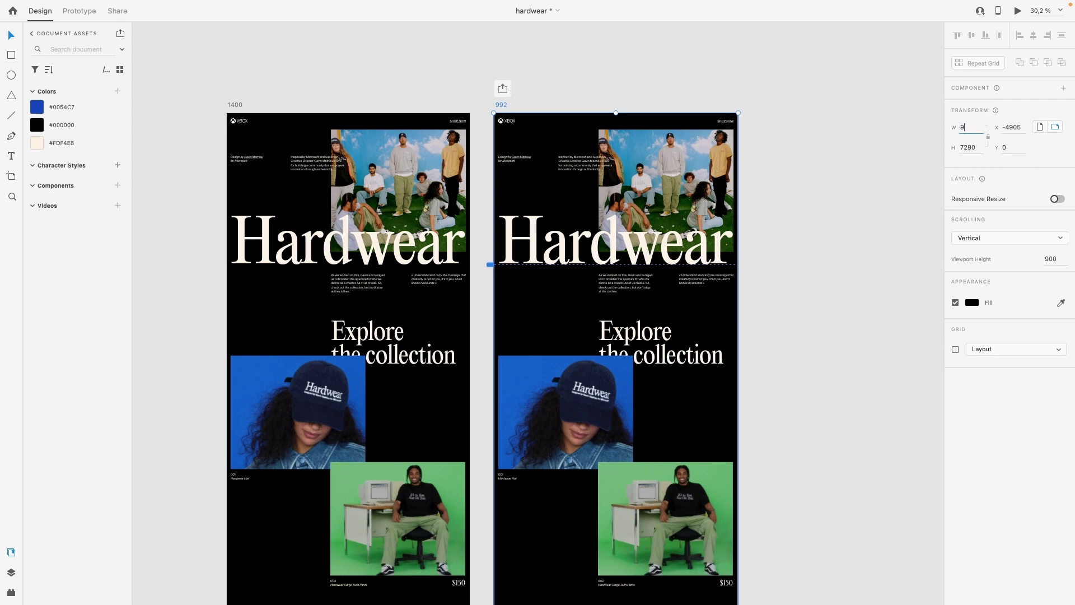
key("Return")
scroll(823, 193, "down", 3)
scroll(783, 252, "down", 2)
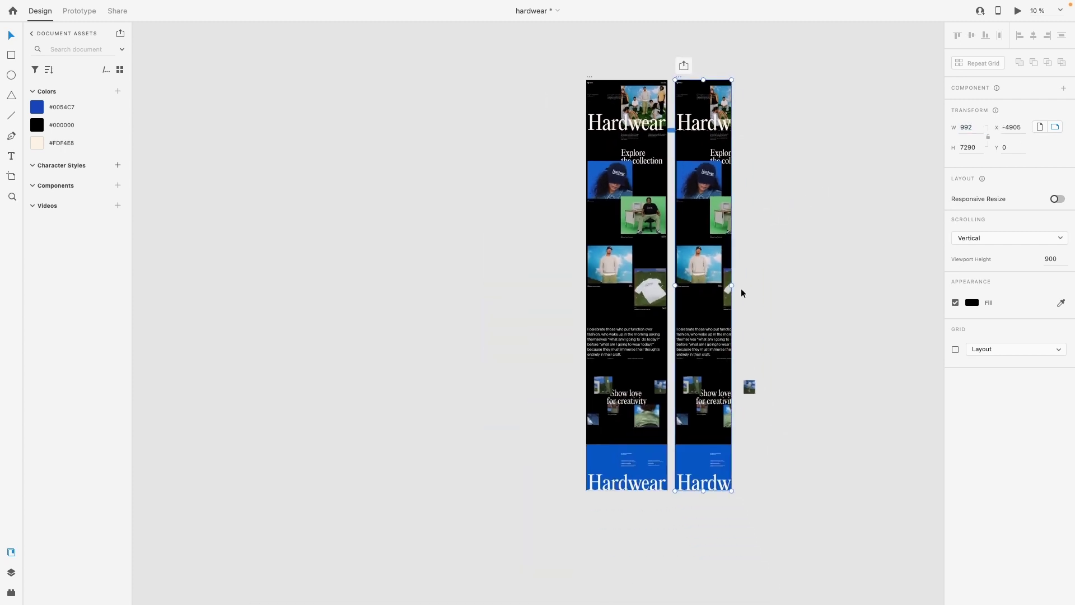
Step: Select all content on the 992 artboard and scale it down to end at the artboard's right edge
left_click_drag(830, 536, 673, 72)
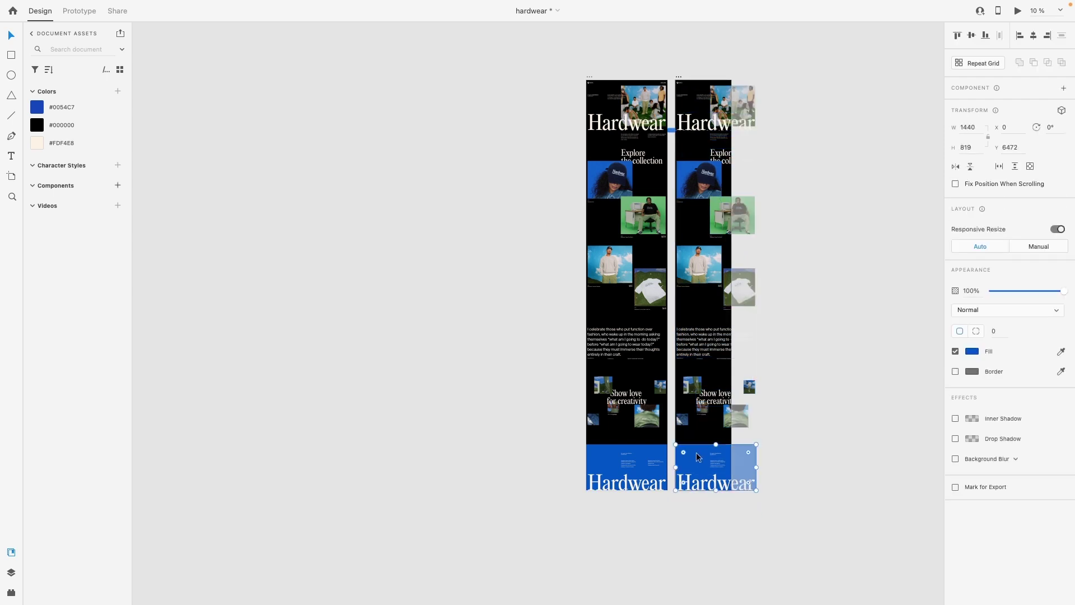
left_click(792, 515)
left_click_drag(792, 515, 683, 83)
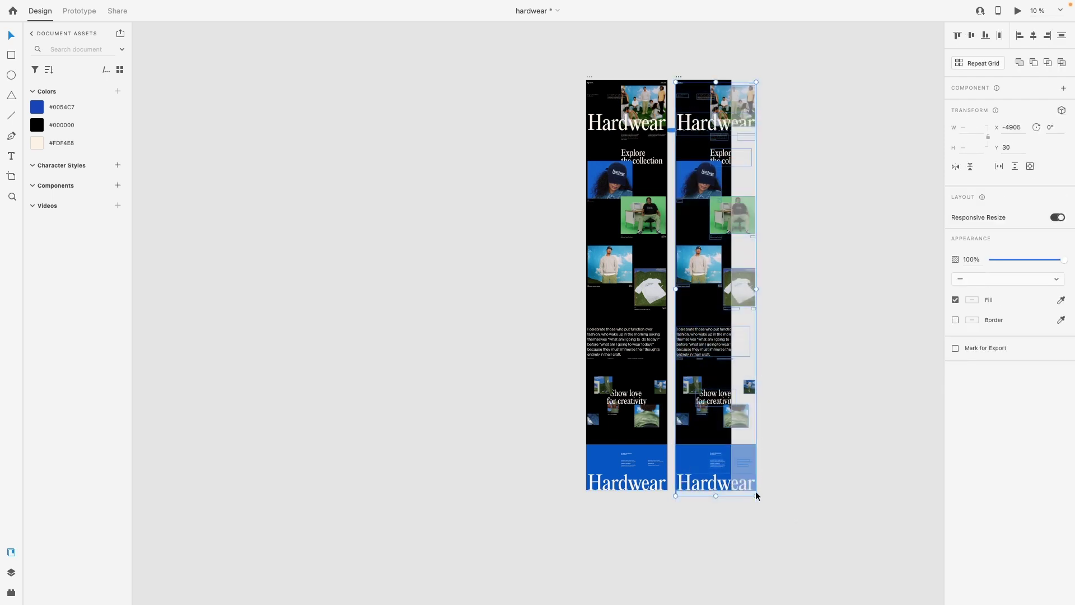
left_click_drag(756, 495, 735, 392)
scroll(735, 391, "up", 10)
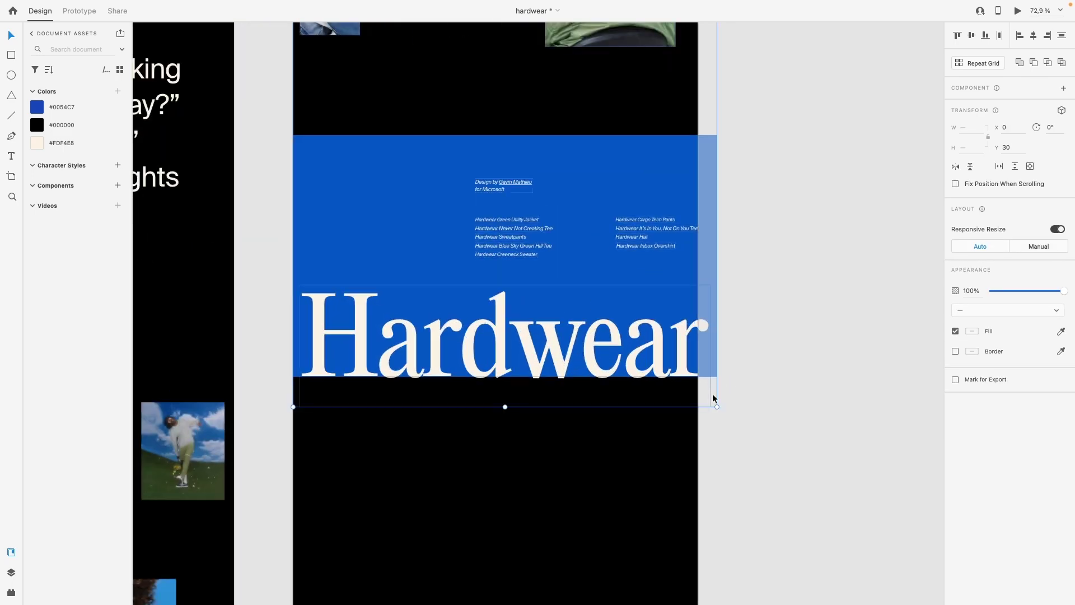
left_click_drag(718, 407, 692, 379)
scroll(612, 398, "down", 10)
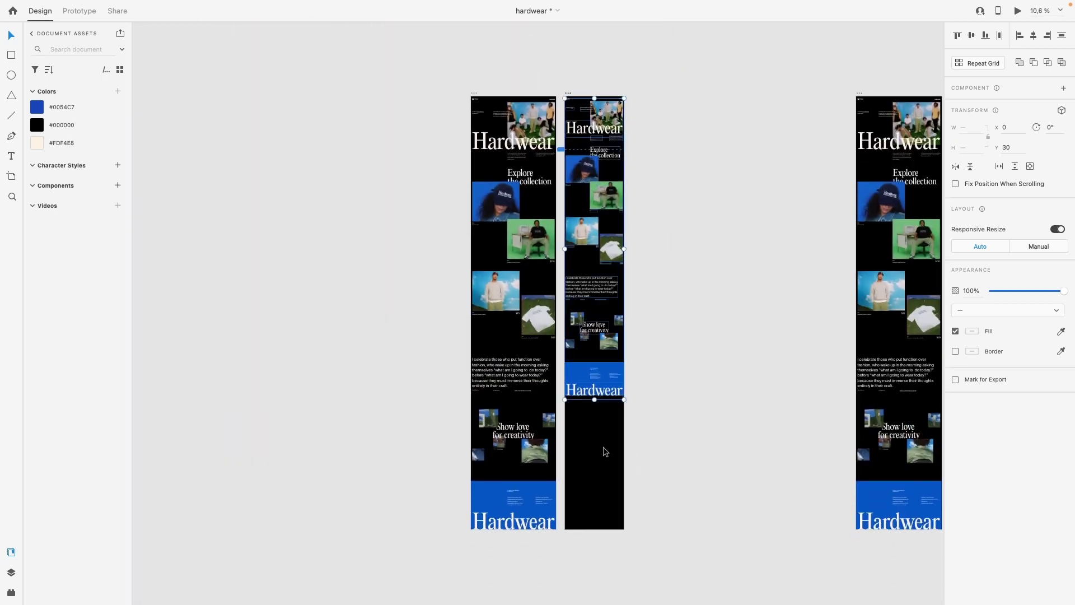
Step: Shorten the 992 artboard so its bottom sits just below the footer, about 5032 px tall
left_click(605, 452)
left_click(594, 533)
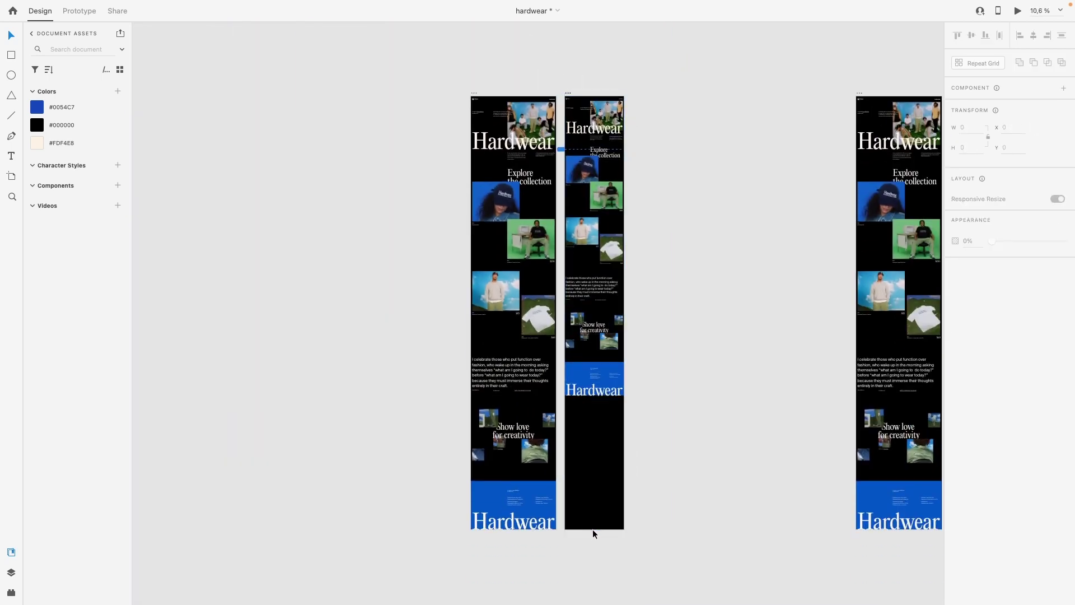
left_click(598, 527)
left_click_drag(598, 529, 604, 396)
left_click(571, 79)
left_click_drag(571, 79, 571, 192)
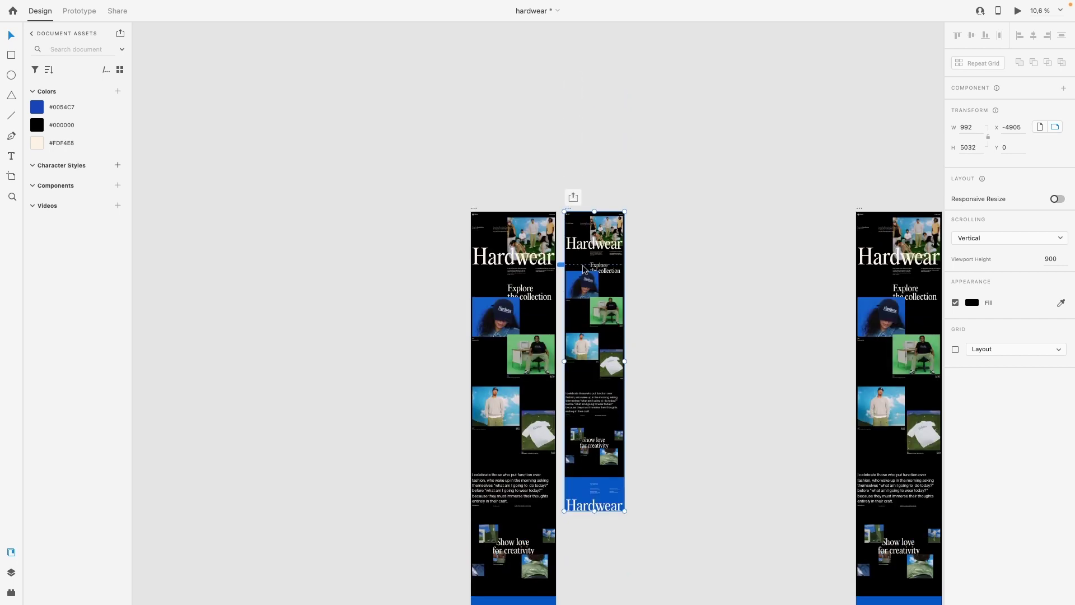
scroll(540, 177, "up", 5)
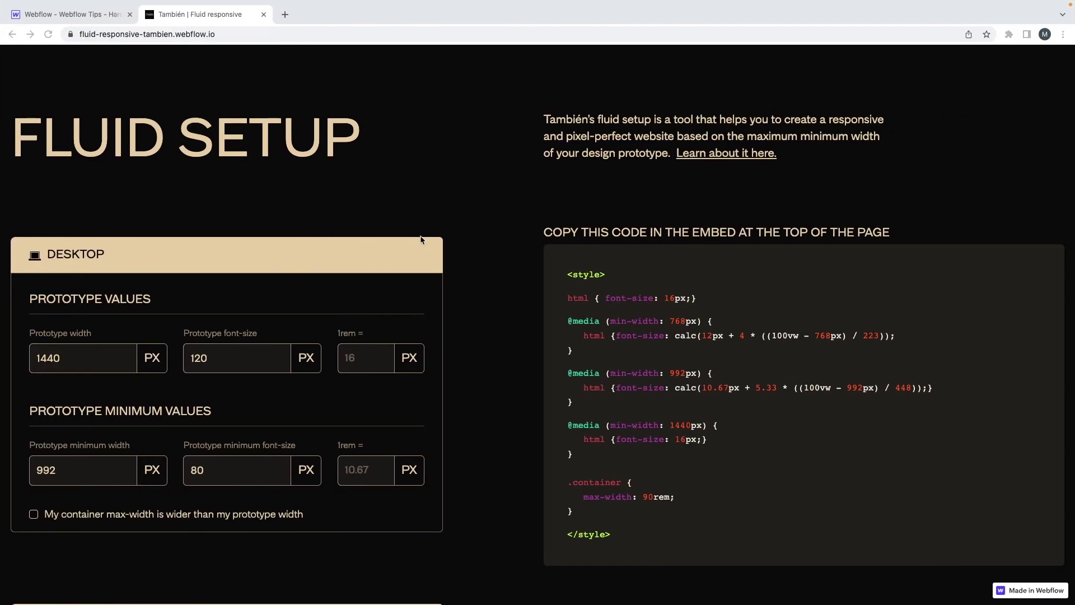
Step: Tick 'I don't need this breakpoint' for Tablet so the 768px rule drops from the CSS
scroll(320, 251, "down", 3)
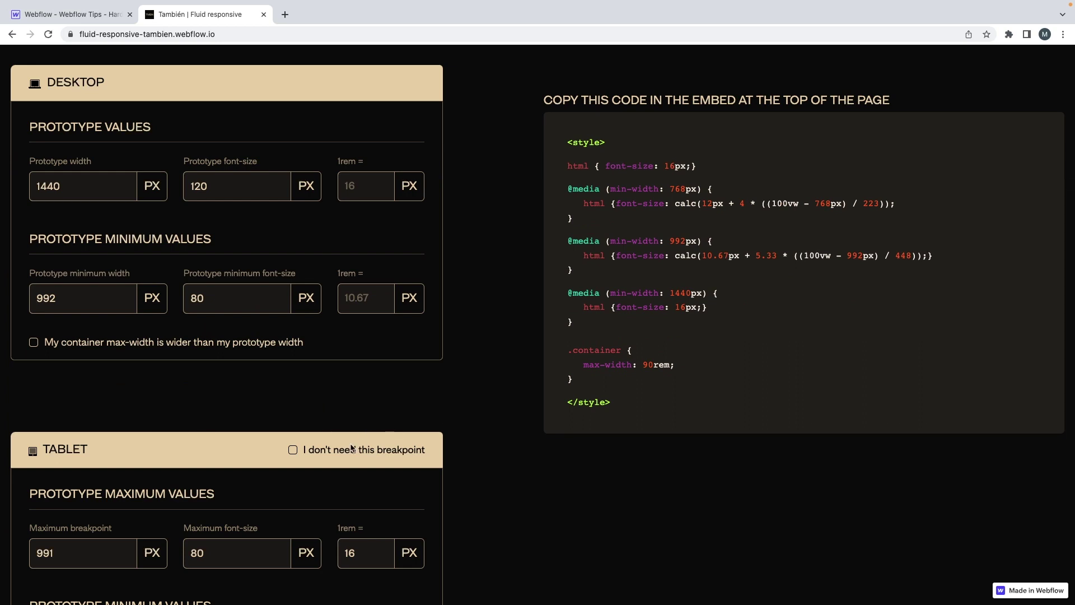
left_click(293, 451)
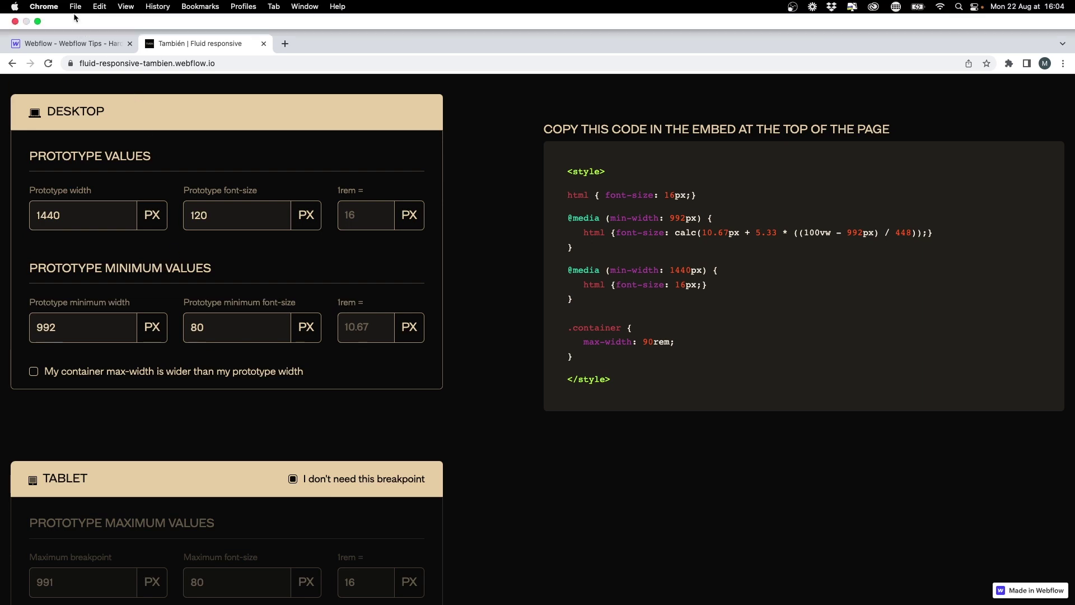
left_click(73, 42)
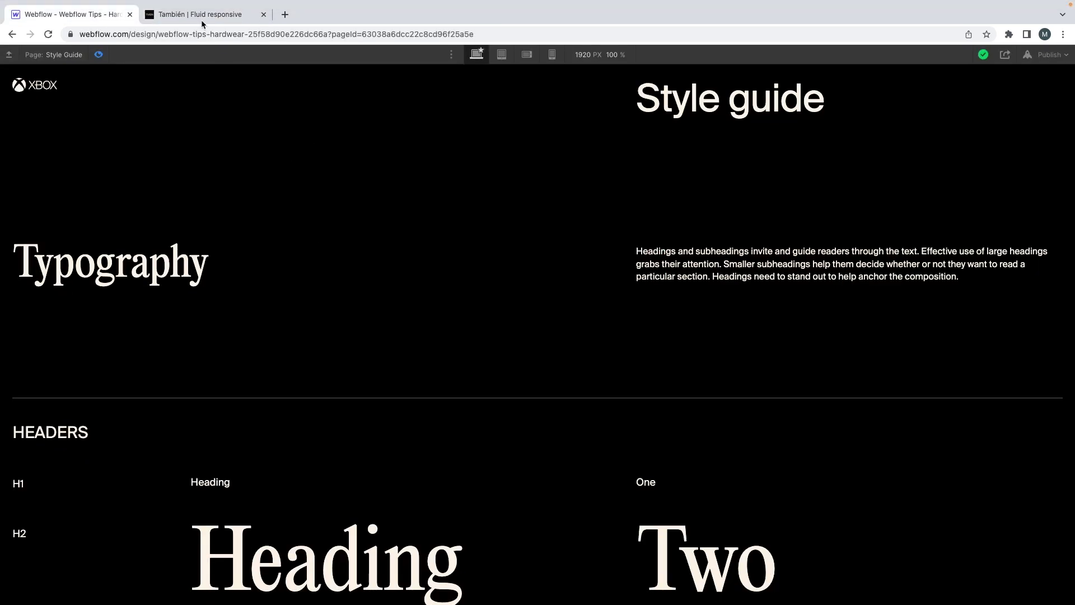
Step: Review the generated CSS and the Prototype width and minimum width fields in the calculator
left_click(202, 16)
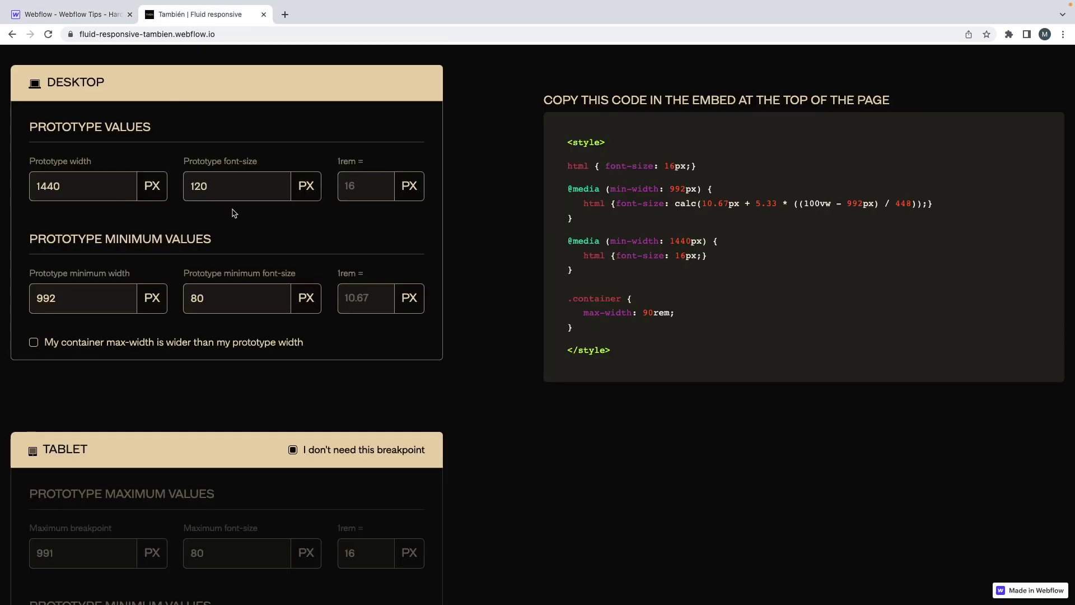
left_click_drag(568, 166, 688, 336)
left_click(686, 336)
left_click_drag(95, 166, 35, 165)
left_click_drag(28, 273, 125, 274)
left_click(136, 165)
key("ctrl+Left")
Step: Select the 1400 and 992 artboards in turn and compare them side by side
scroll(442, 220, "up", 1)
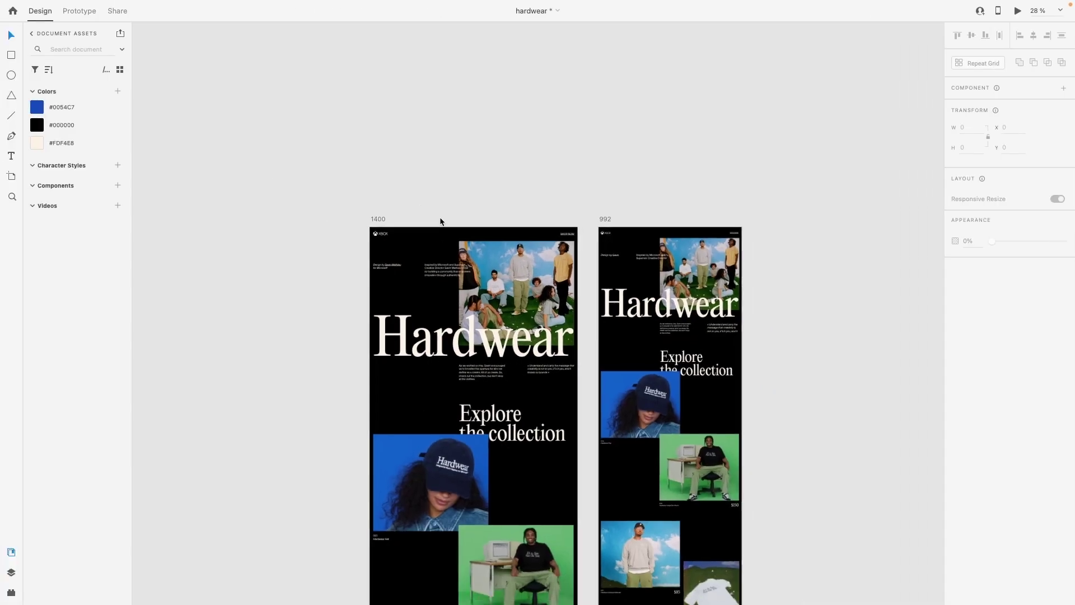
left_click(380, 210)
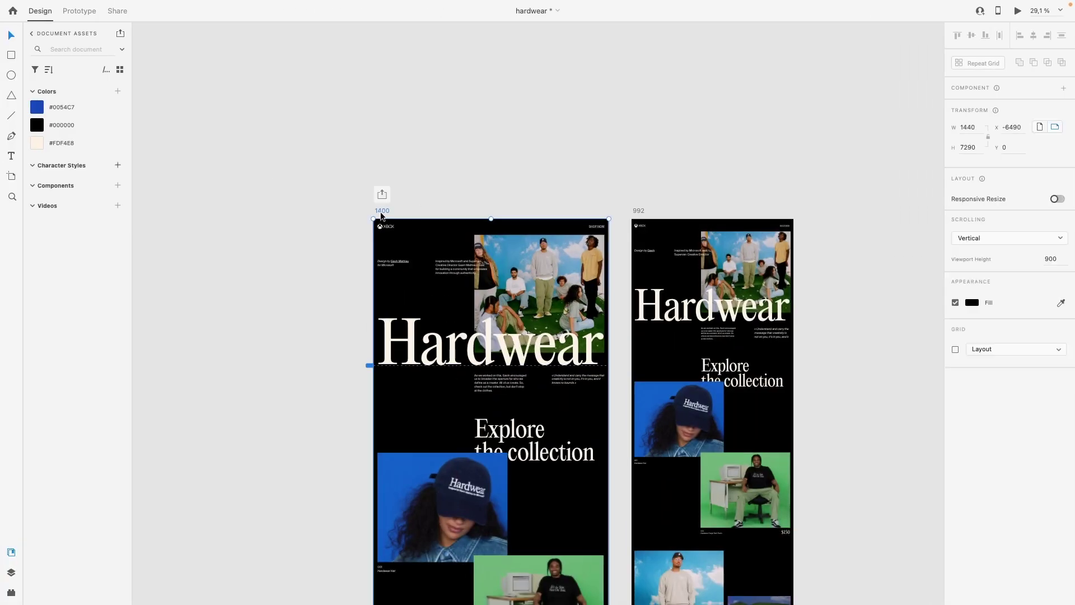
scroll(616, 224, "down", 3)
scroll(392, 163, "right", 4)
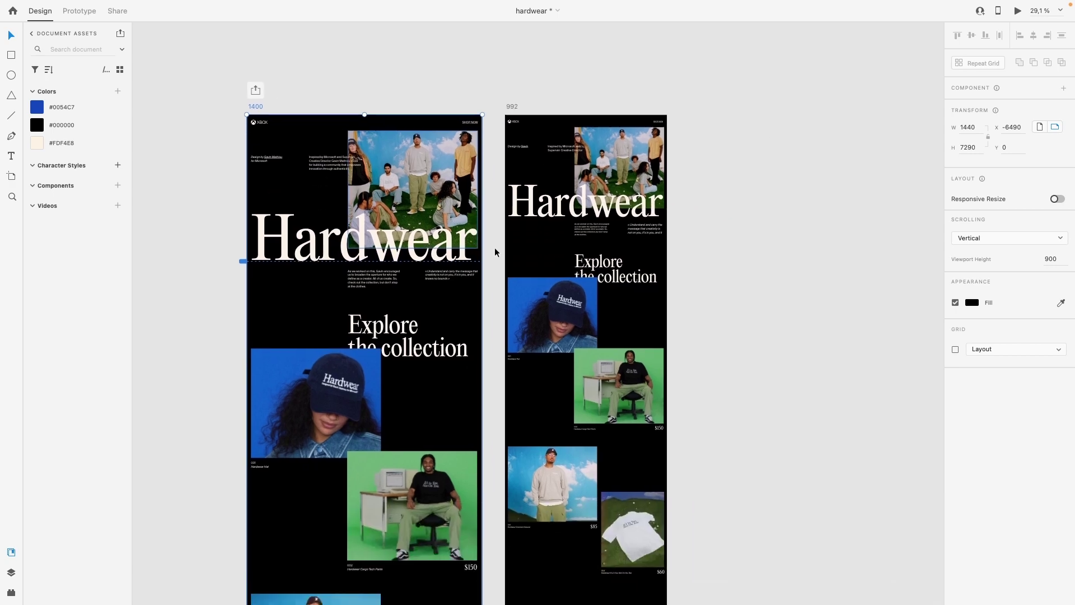
scroll(318, 247, "down", 3)
scroll(317, 246, "left", 1)
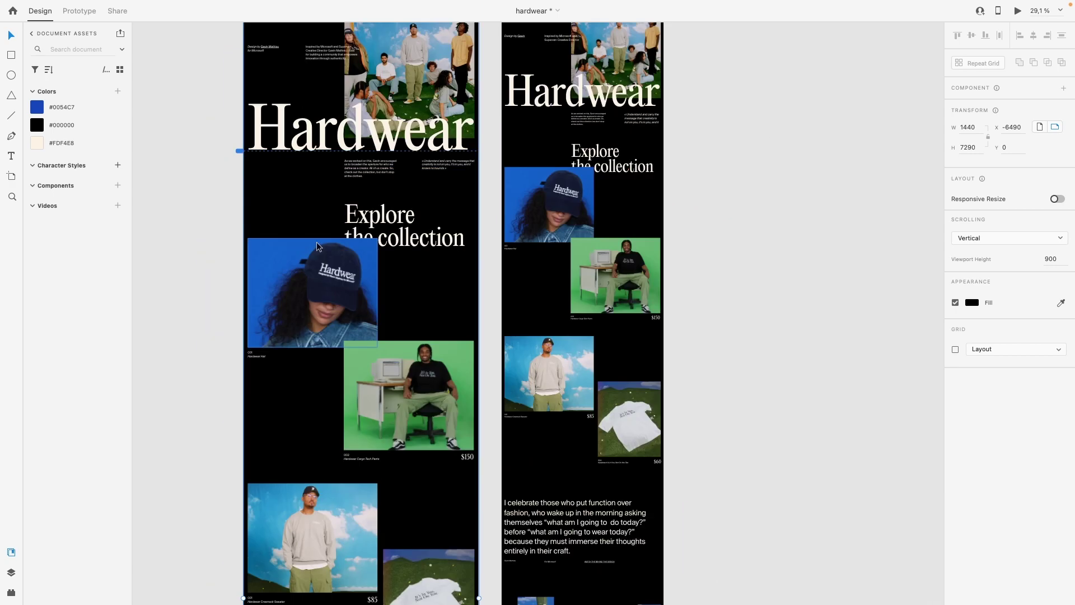
scroll(318, 247, "up", 2)
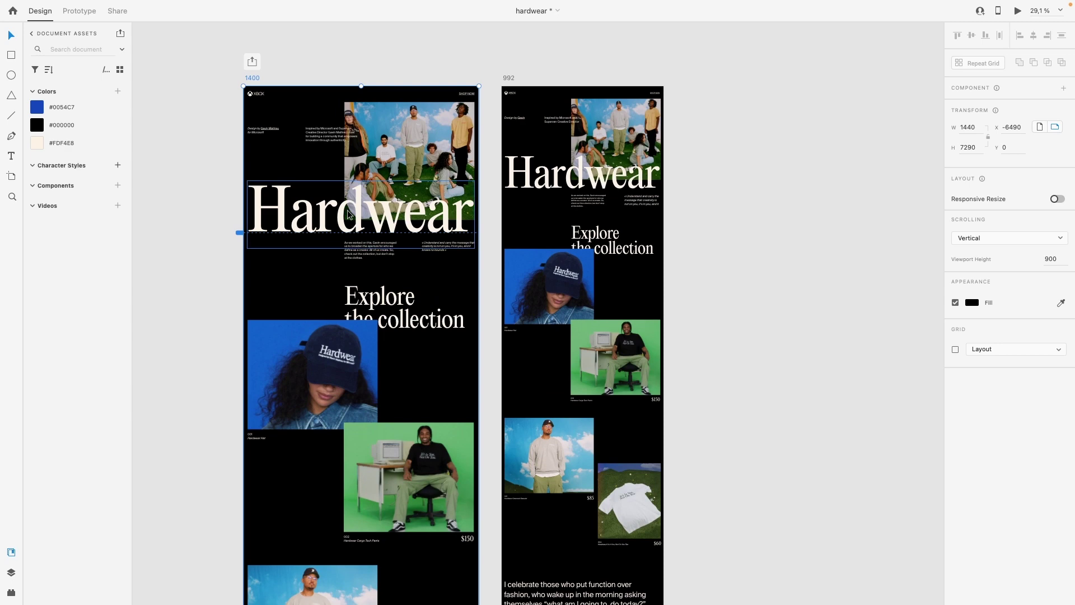
scroll(348, 214, "up", 1)
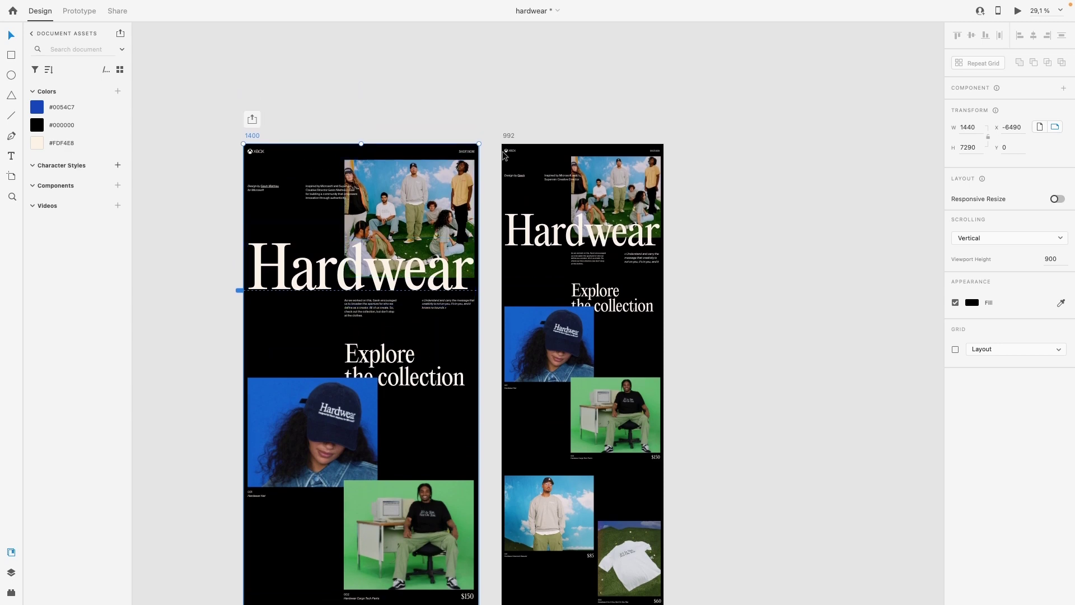
left_click(511, 135)
scroll(510, 135, "up", 3)
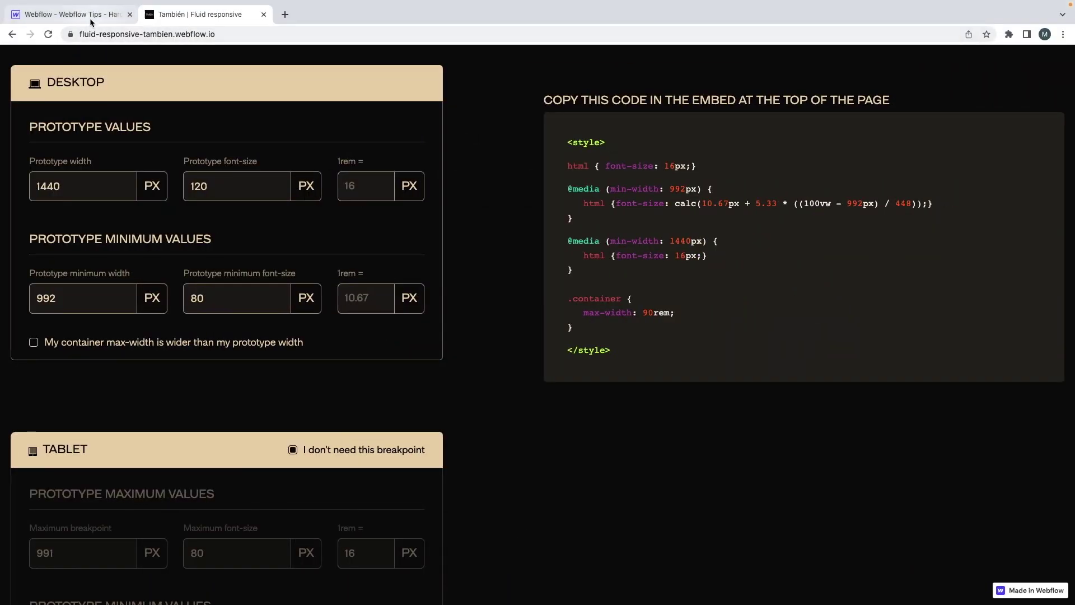
left_click(73, 14)
Step: Enter 992 as the Webflow canvas width, then narrow it to 974 px at the Tablet breakpoint
left_click(585, 55)
type("992")
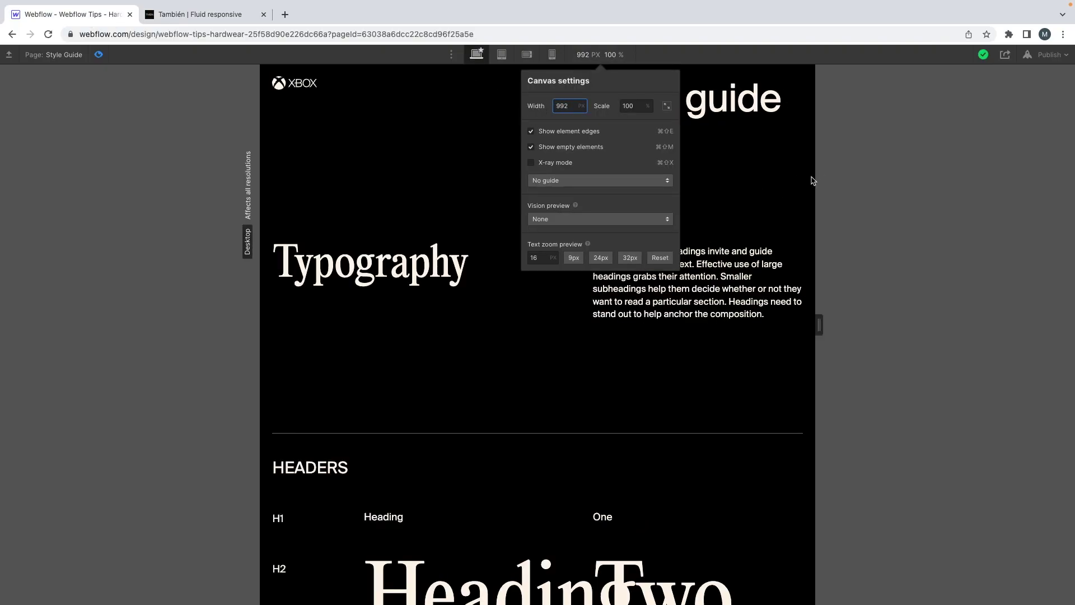
left_click_drag(814, 180, 808, 174)
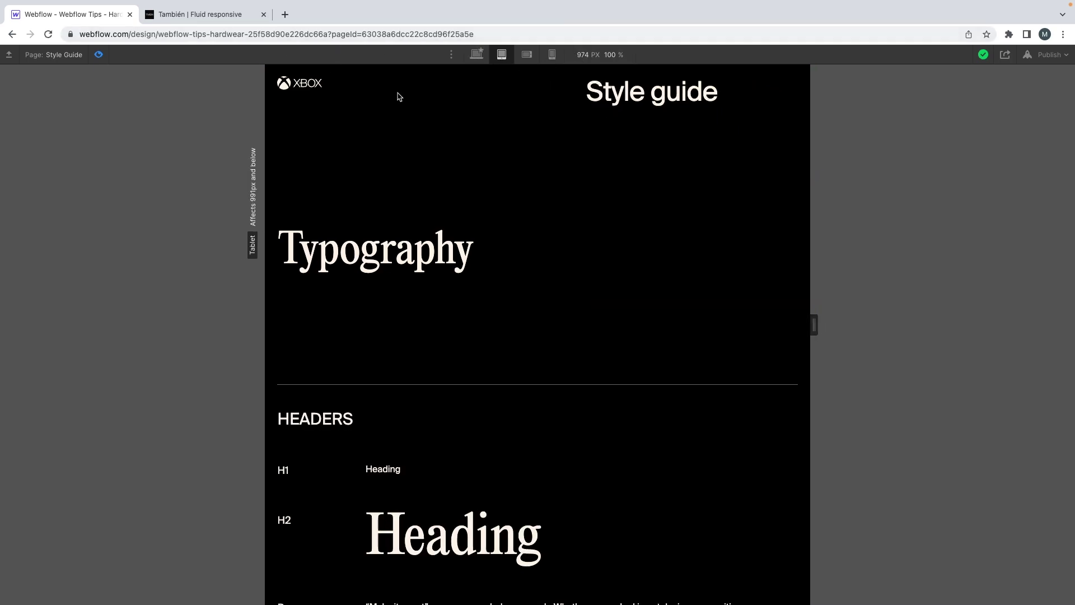
key("ctrl+Left")
scroll(360, 242, "down", 5)
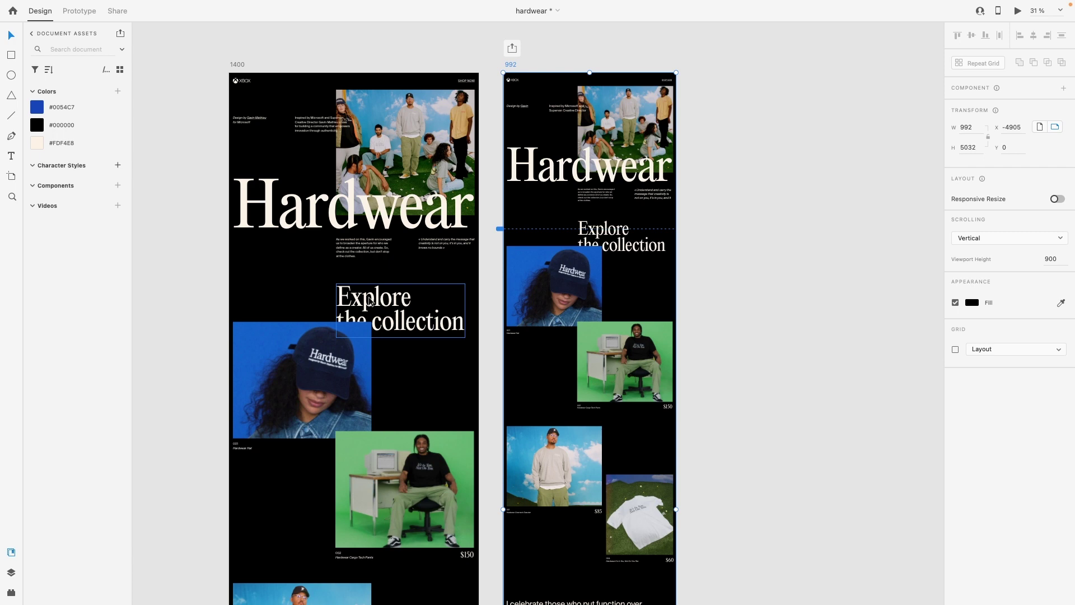
key("ctrl+Right")
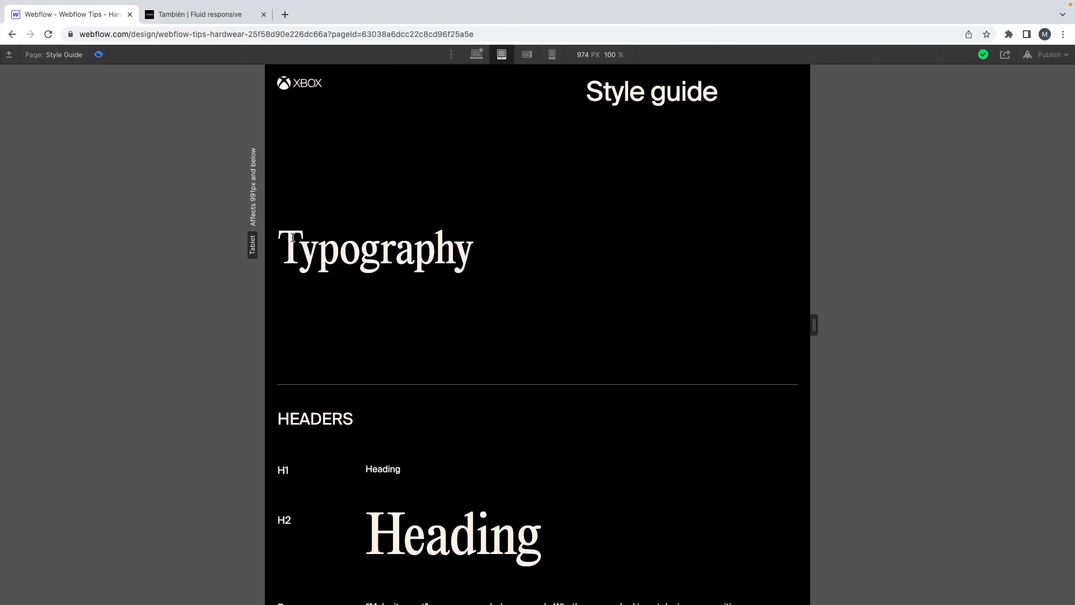
left_click(196, 17)
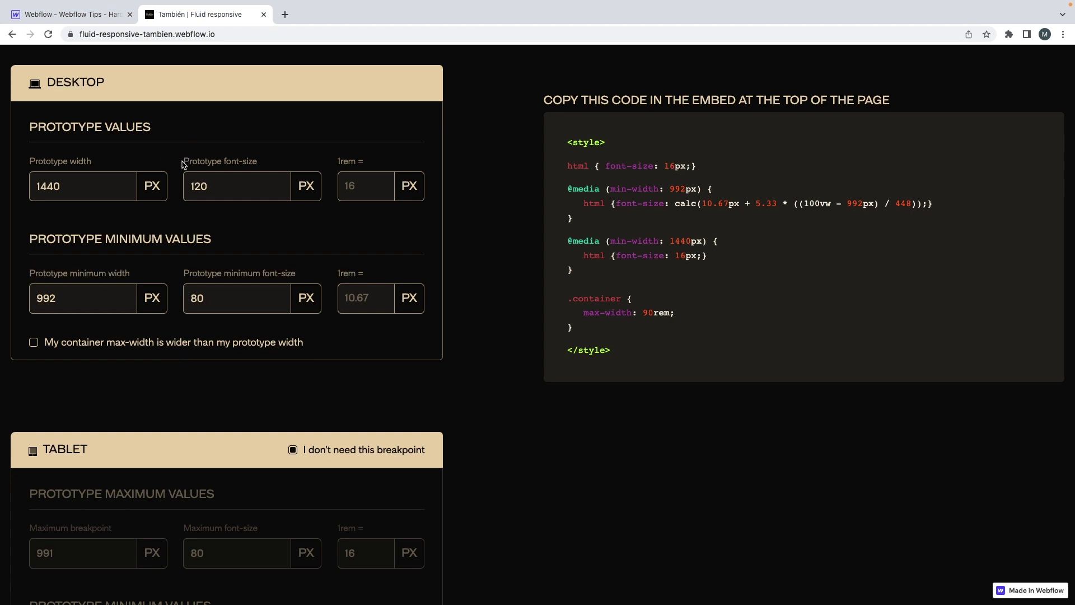
Step: Note the calculator's Prototype font-size field and inspect the quote text's properties in XD
left_click_drag(178, 159, 280, 161)
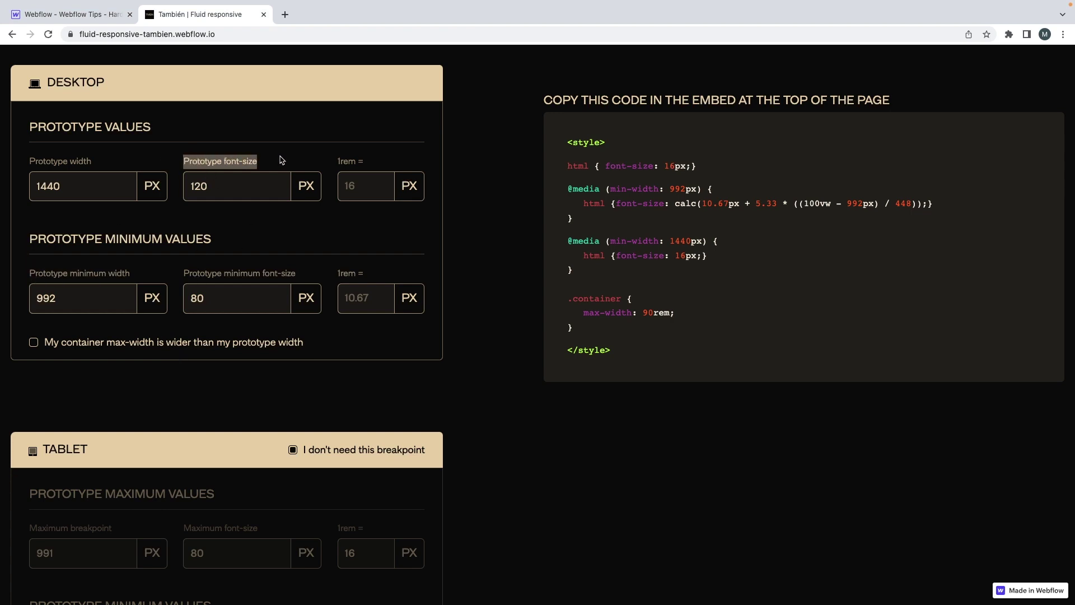
left_click(207, 149)
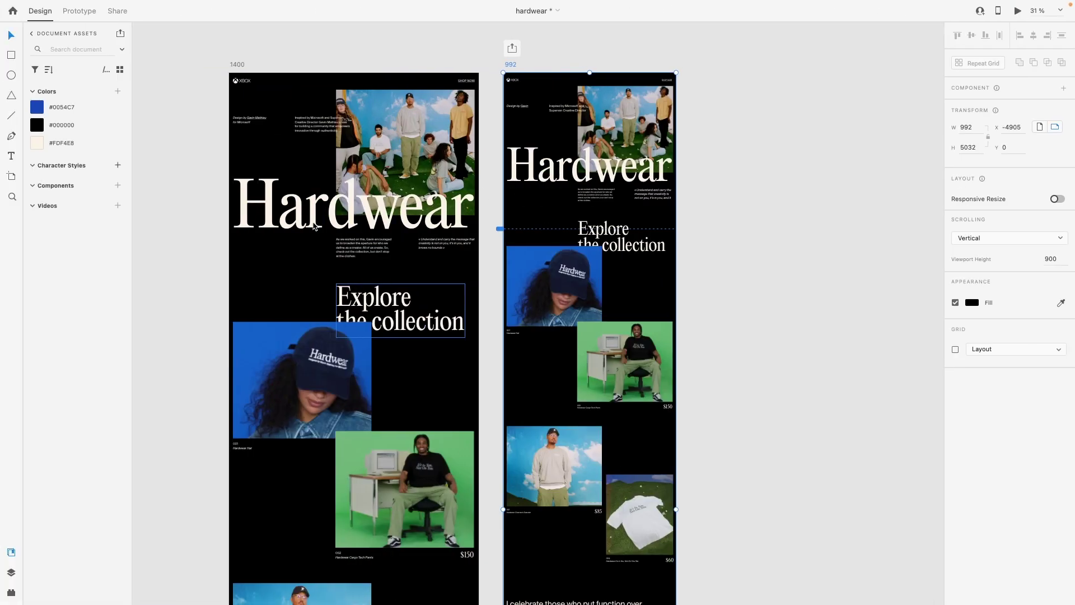
scroll(312, 216, "down", 10)
scroll(313, 218, "up", 7)
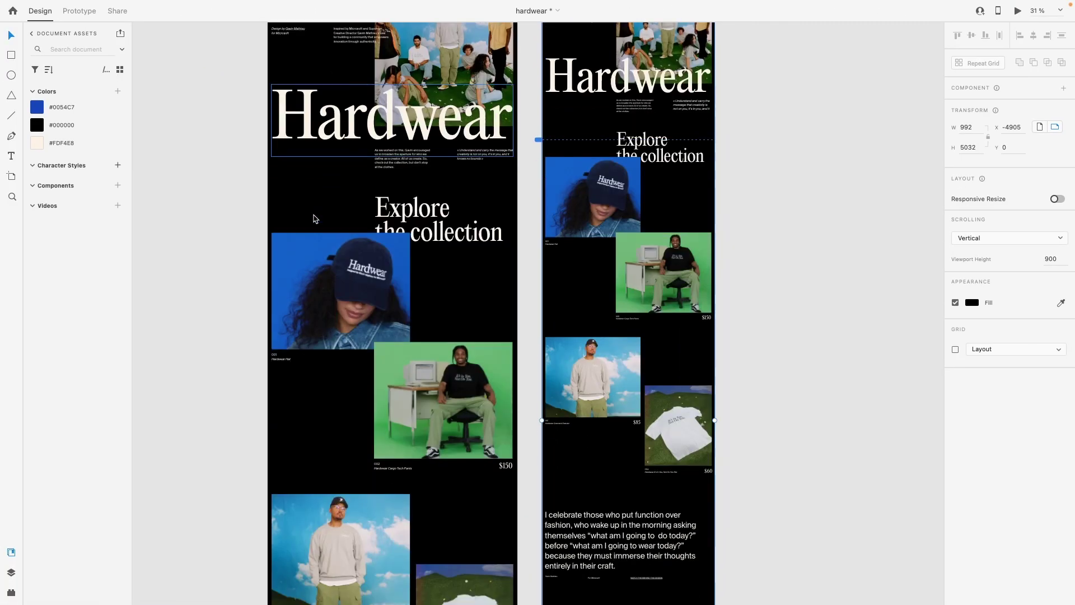
scroll(313, 218, "down", 17)
left_click(314, 219)
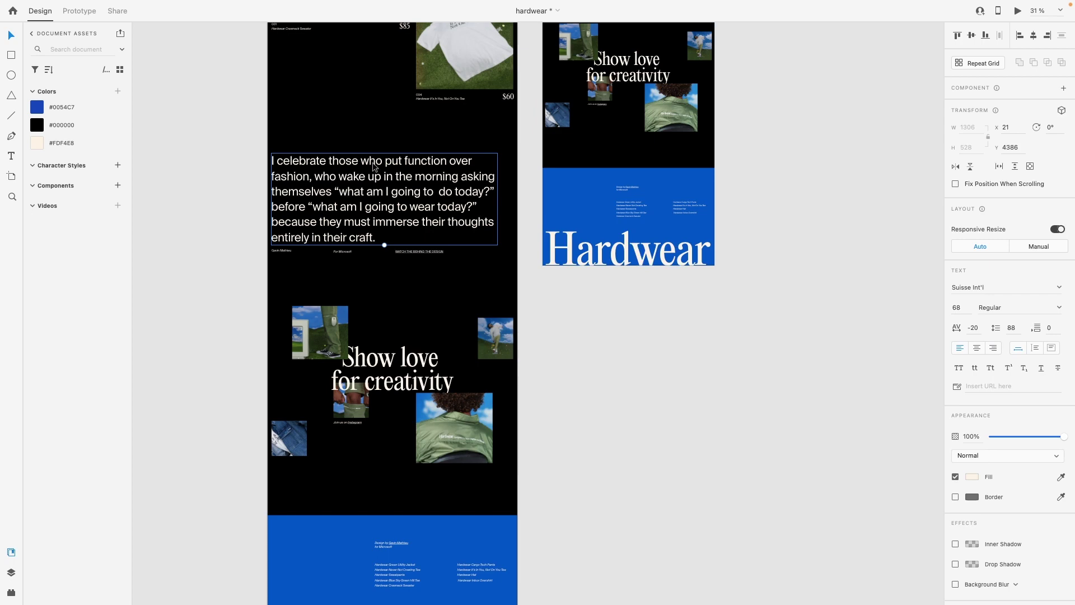
Step: Confirm the Explore the collection heading on the 1400 artboard is Editorial New at 143
scroll(374, 167, "up", 20)
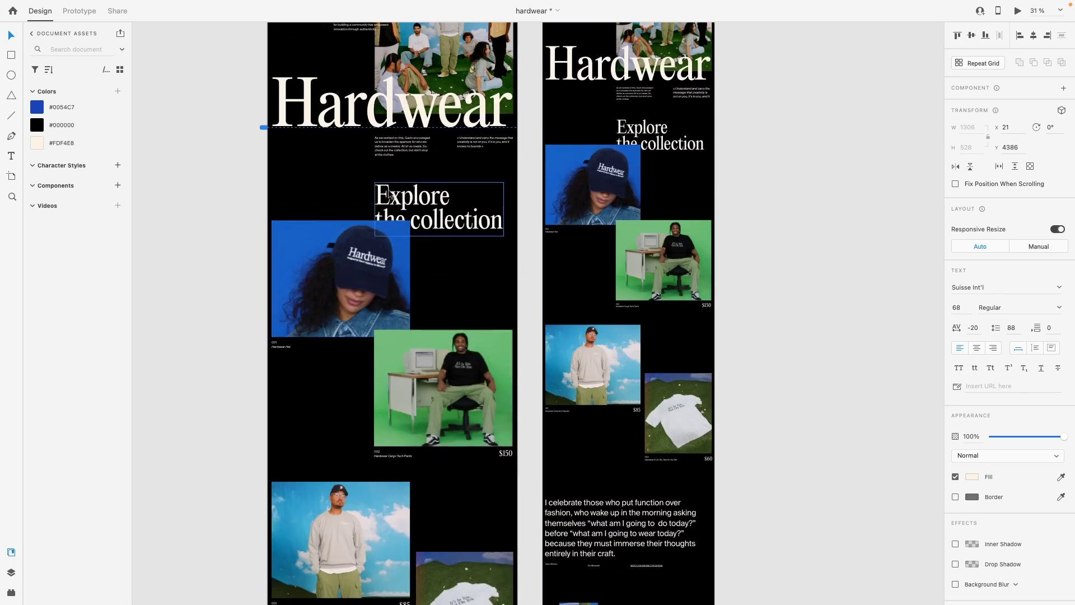
scroll(390, 196, "up", 5)
left_click(401, 193)
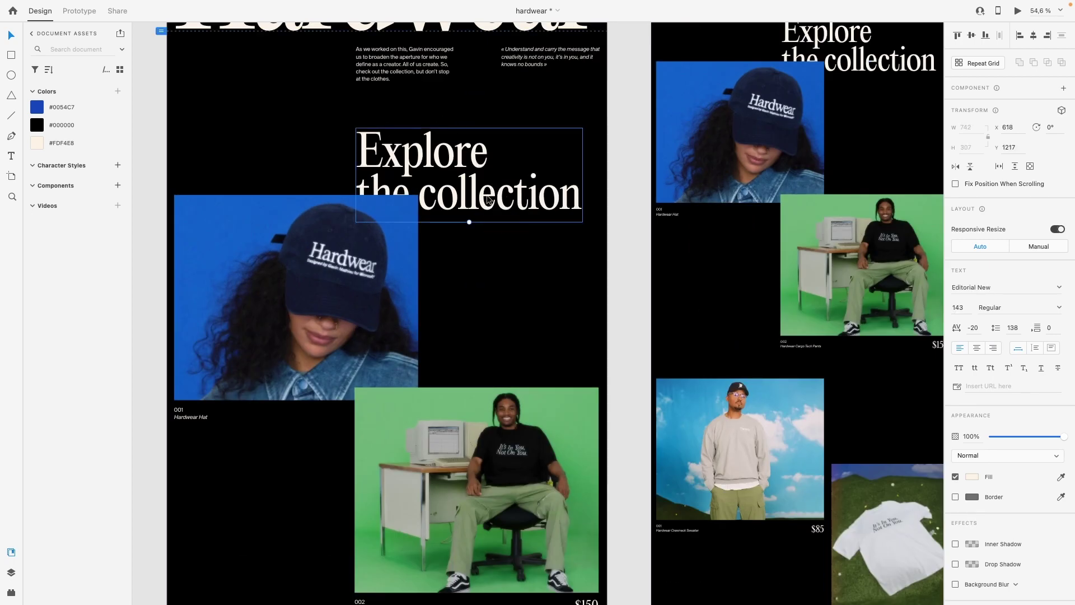
scroll(488, 199, "up", 3)
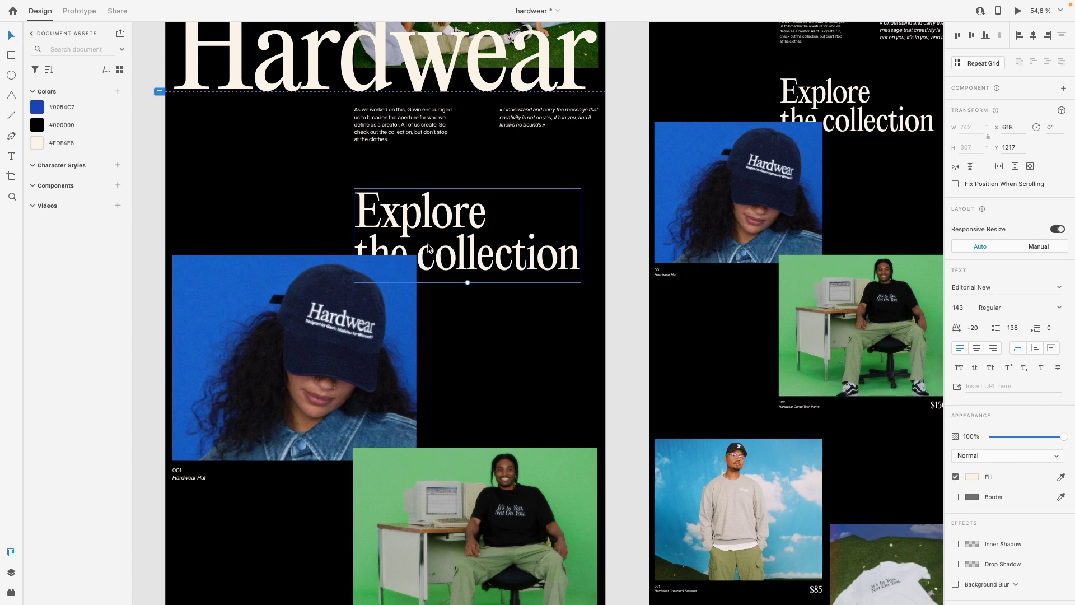
scroll(429, 247, "up", 2)
scroll(428, 247, "right", 1)
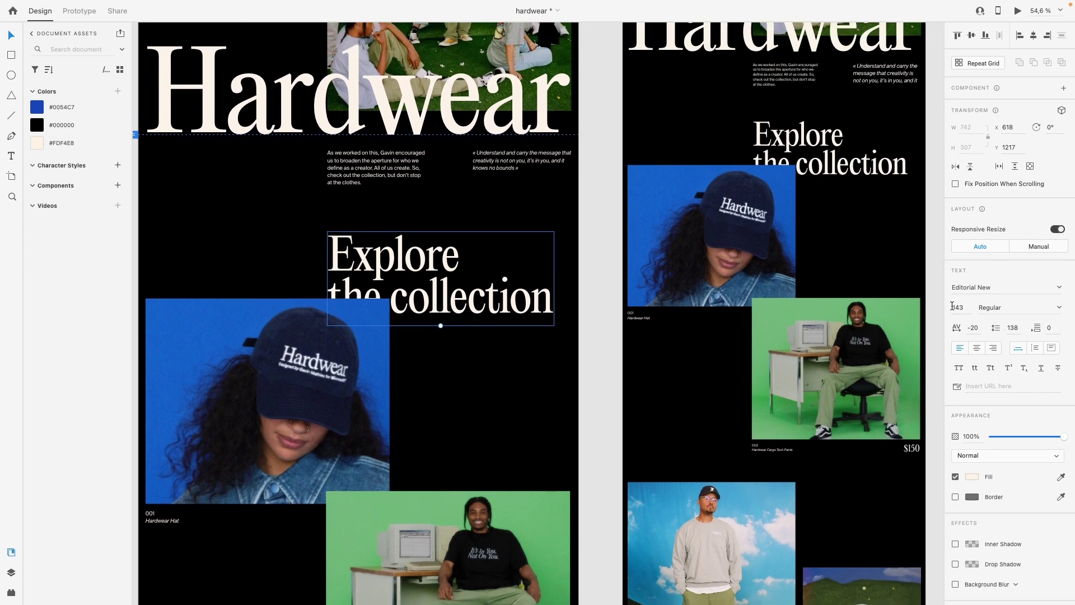
key("ctrl+Right")
Step: Set the prototype font-size to 143, checking the 992 artboard heading's size in XD
double_click(249, 183)
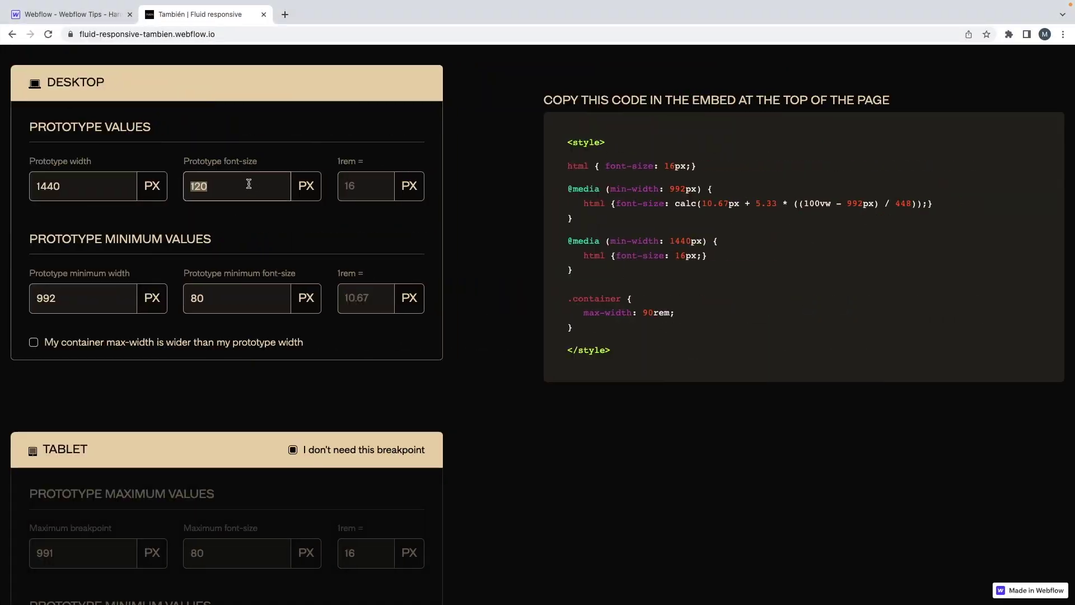
type("143")
key("ctrl+Left")
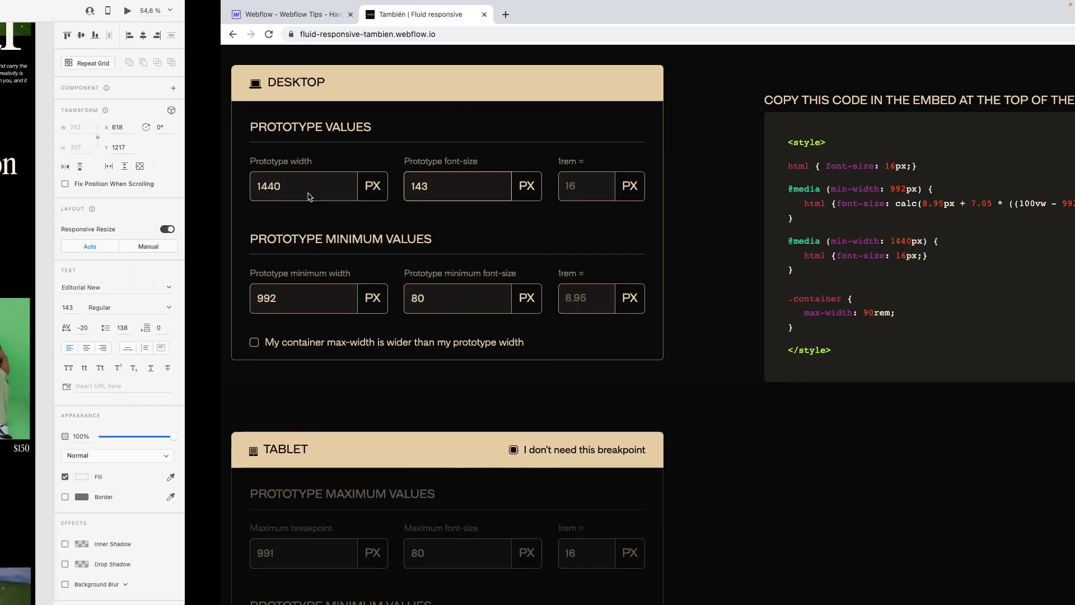
scroll(586, 210, "right", 5)
scroll(586, 210, "up", 3)
left_click(616, 246)
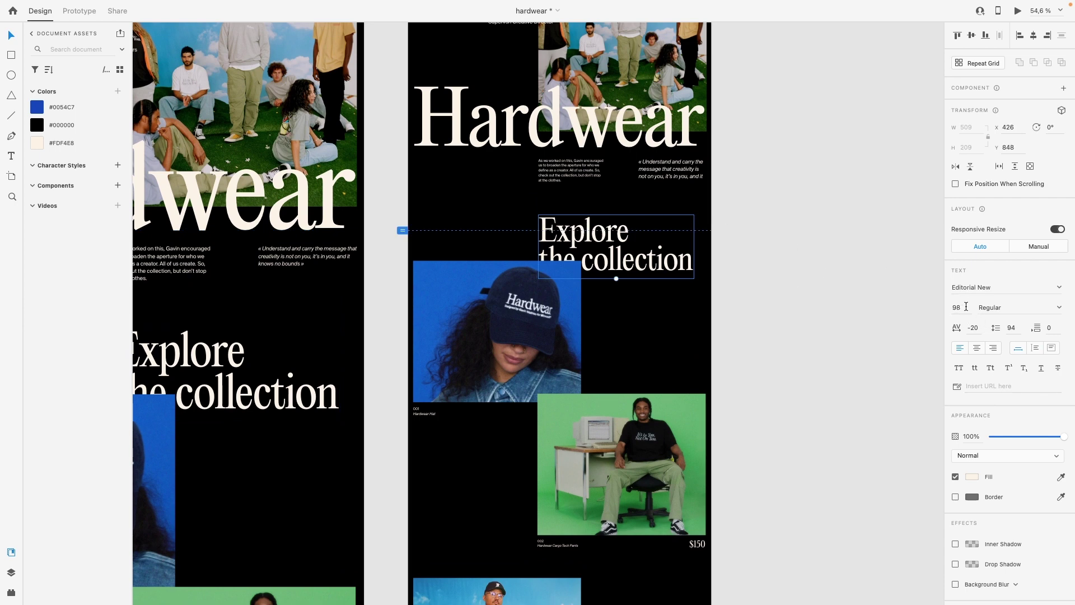
key("ctrl+Right")
Step: Set the minimum font-size to 98 px and select the regenerated CSS to copy it
double_click(232, 305)
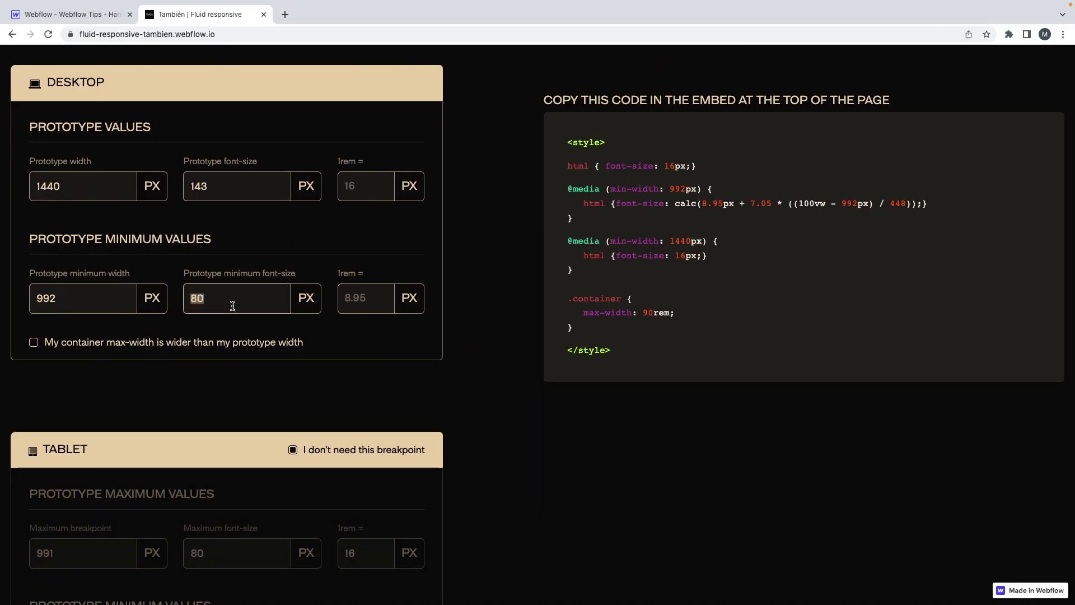
type("98")
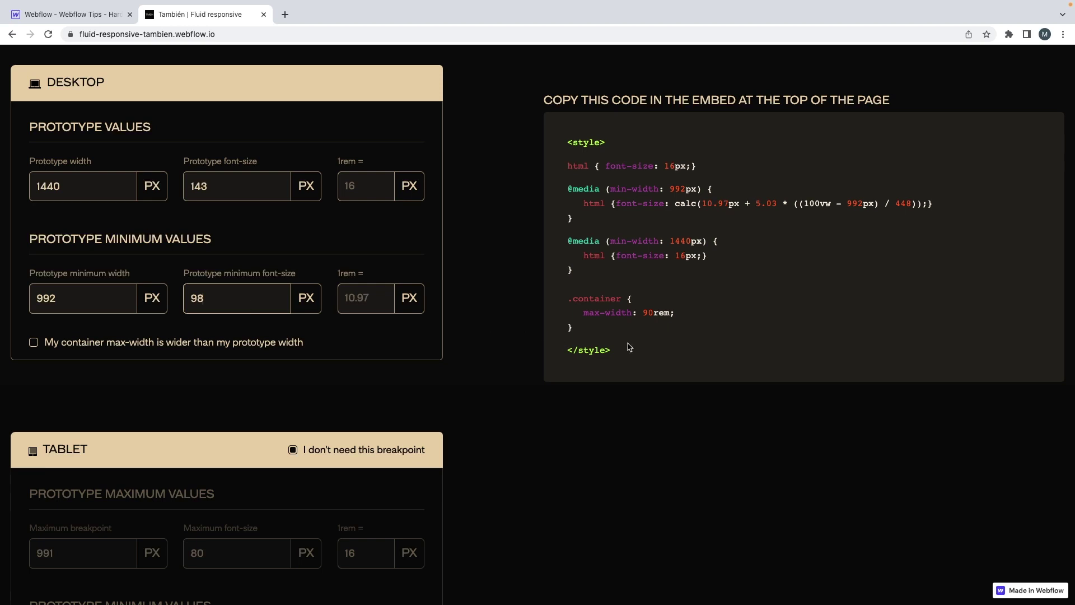
left_click_drag(610, 332, 553, 203)
left_click(582, 307)
left_click_drag(564, 305, 655, 326)
left_click_drag(655, 326, 484, 173)
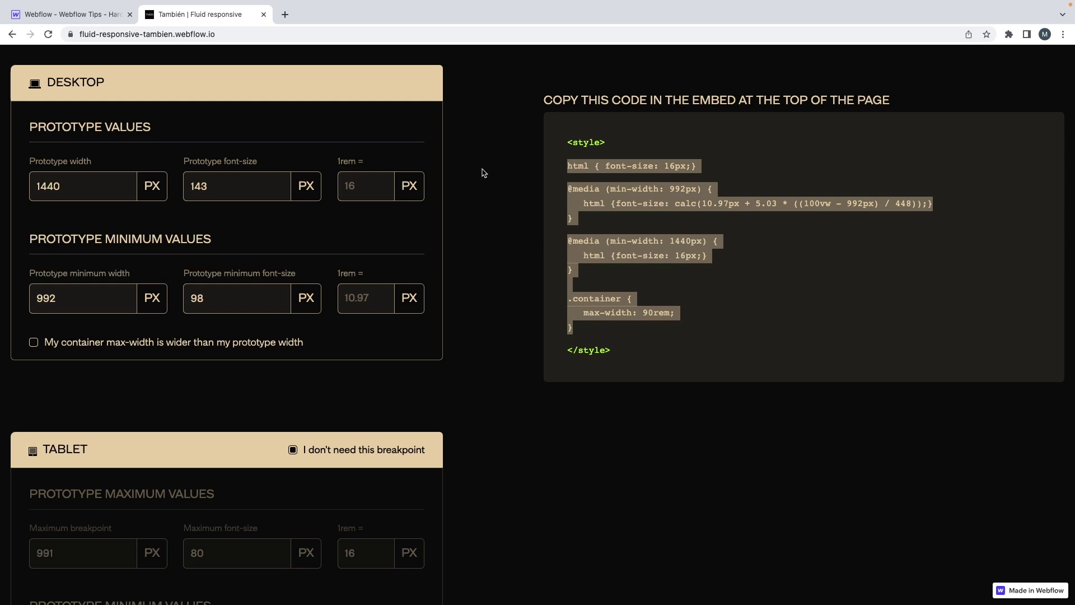
left_click(611, 253)
mouse_move(580, 335)
left_mouse_down()
mouse_move(557, 202)
mouse_move(570, 165)
mouse_move(582, 330)
left_mouse_up()
right_click(594, 329)
Step: Copy the generated fluid CSS and return to the Webflow designer at the Desktop breakpoint
left_click(594, 330)
left_click(73, 14)
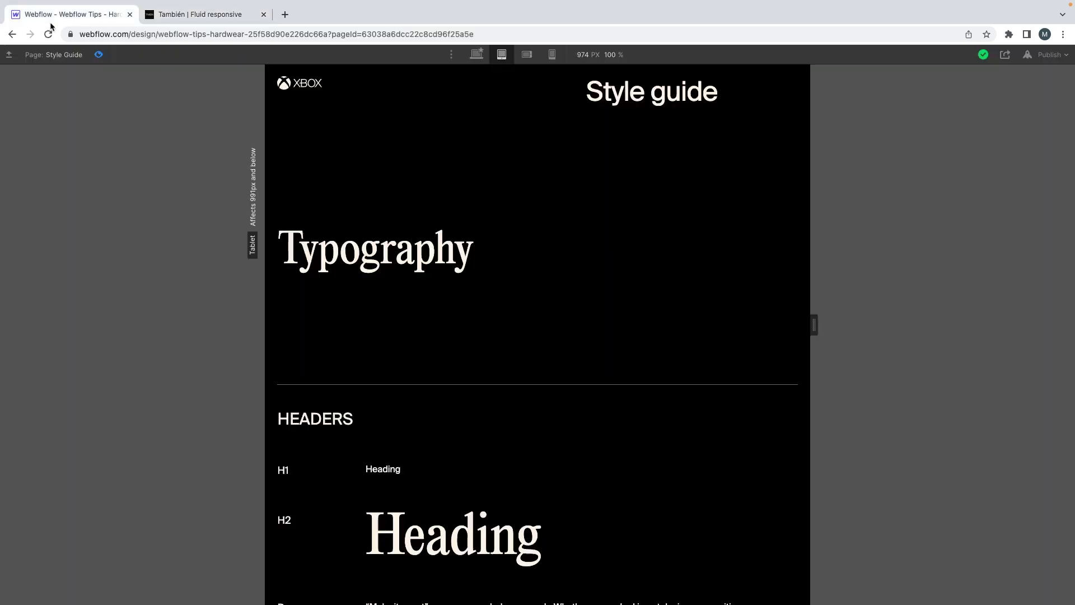
left_click(99, 55)
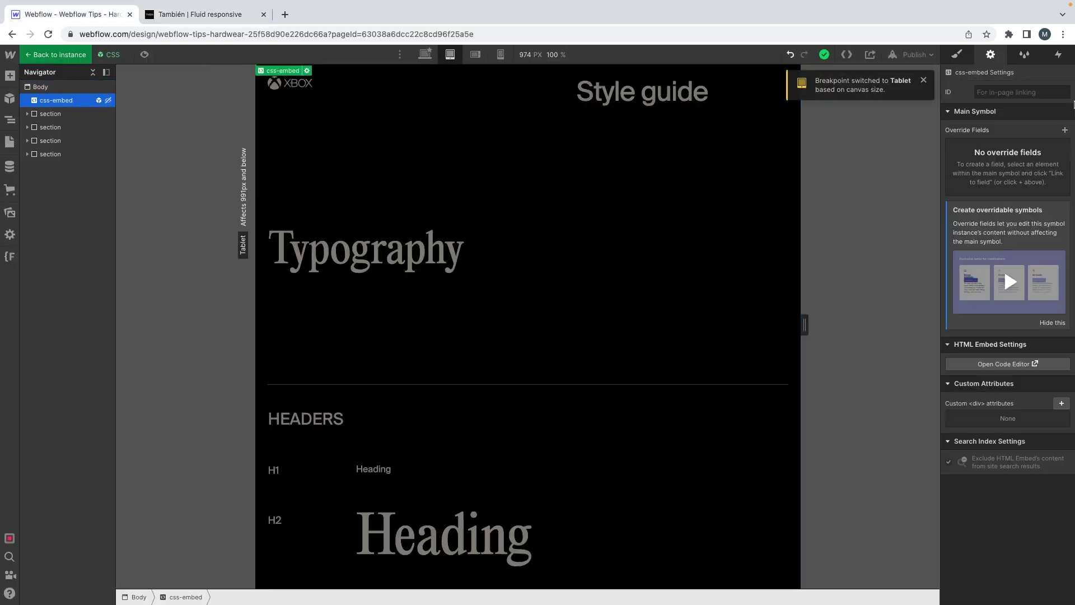
left_click(425, 54)
Step: Paste the fluid font-size rules after the opening <style> tag in the css-embed and save it
left_click(996, 365)
key("Return")
key("Return")
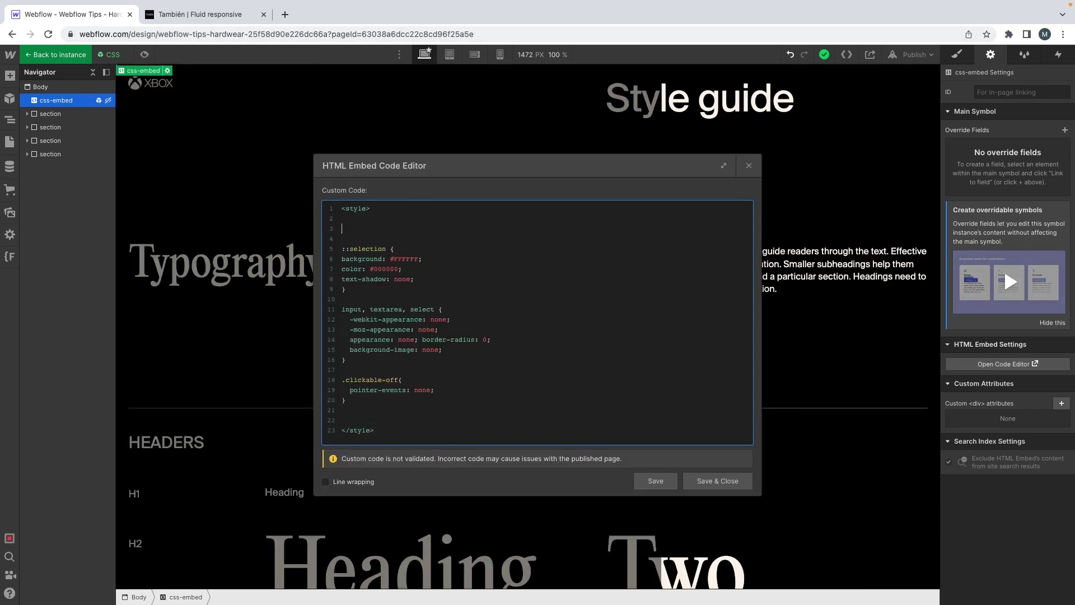
key("ctrl+v")
key("Return")
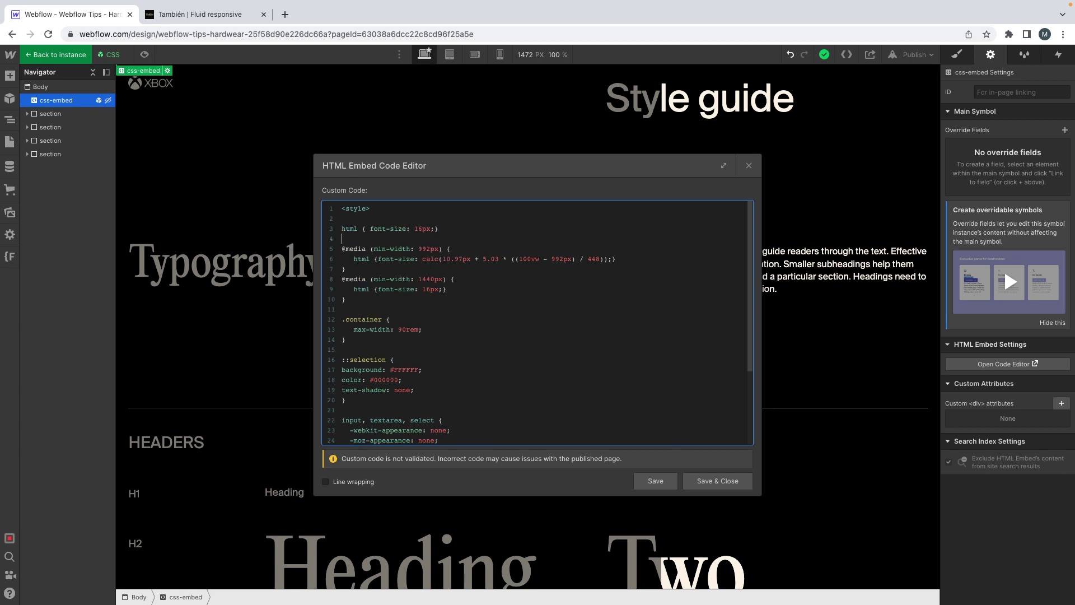
left_click(415, 270)
key("Return")
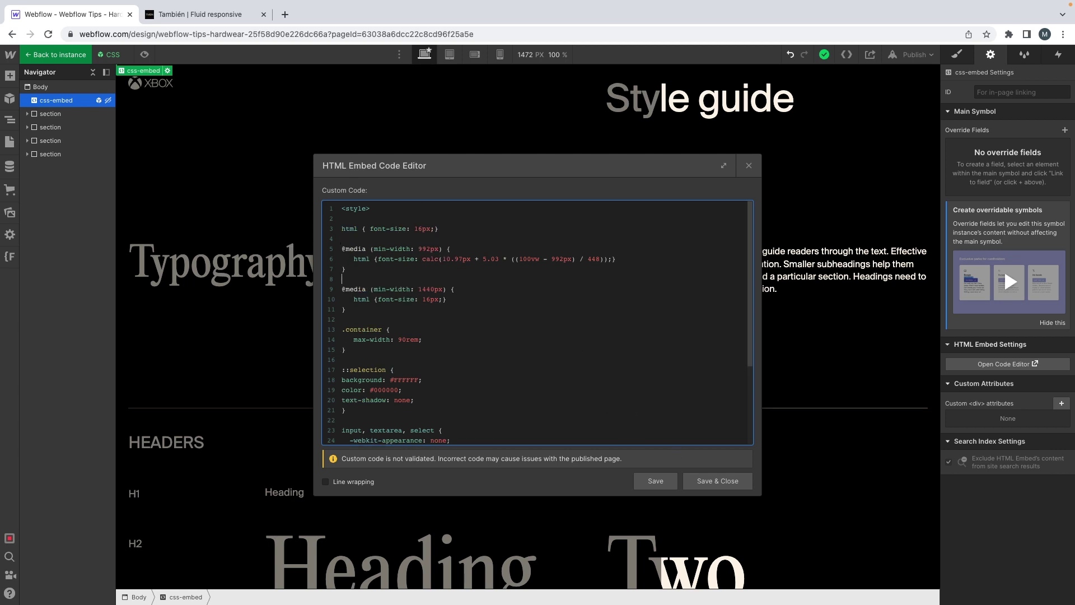
left_click(714, 480)
Step: Preview the Style guide and narrow the canvas to about 1500 px to watch the type scale
left_click(146, 55)
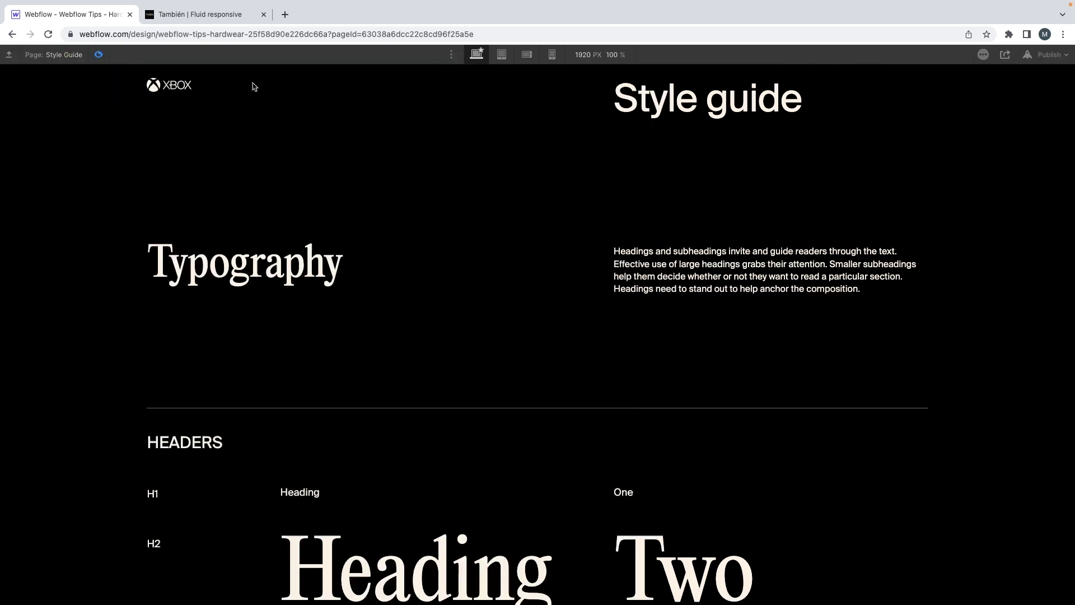
mouse_move(1003, 201)
left_mouse_down()
mouse_move(965, 200)
mouse_move(1041, 206)
mouse_move(993, 206)
left_mouse_up()
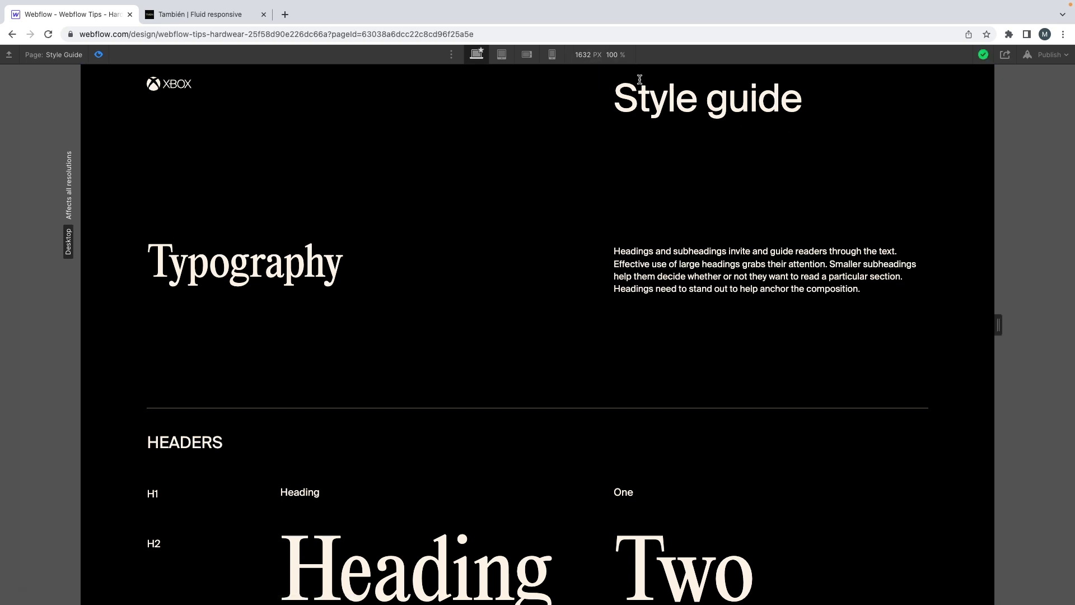
left_click_drag(1001, 191, 808, 188)
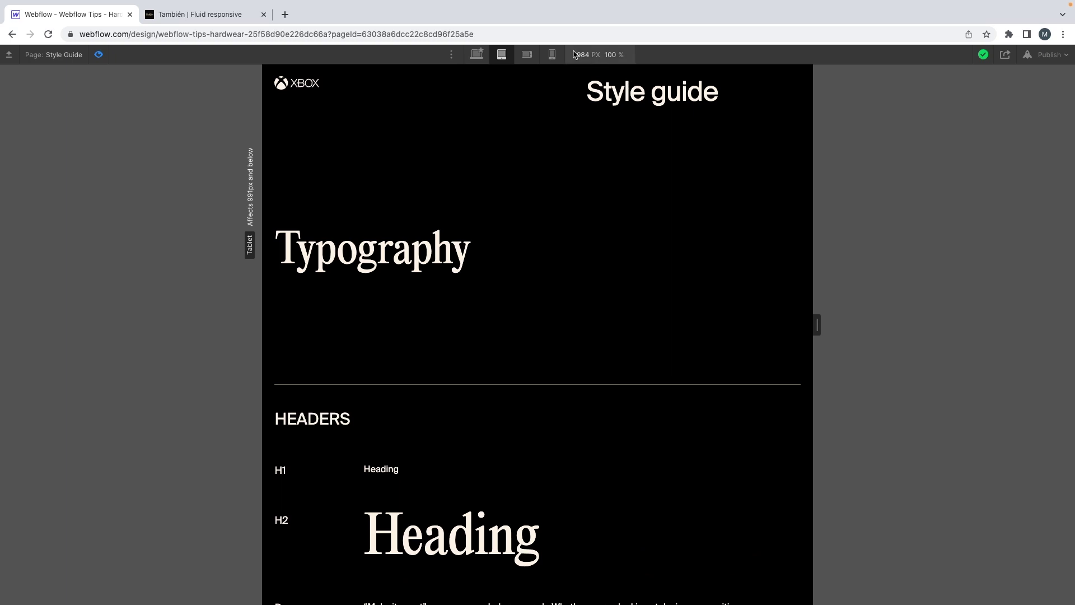
Step: Set the canvas width to 1920, then 992, then widen it to about 1280 px
left_click(594, 56)
type("1920")
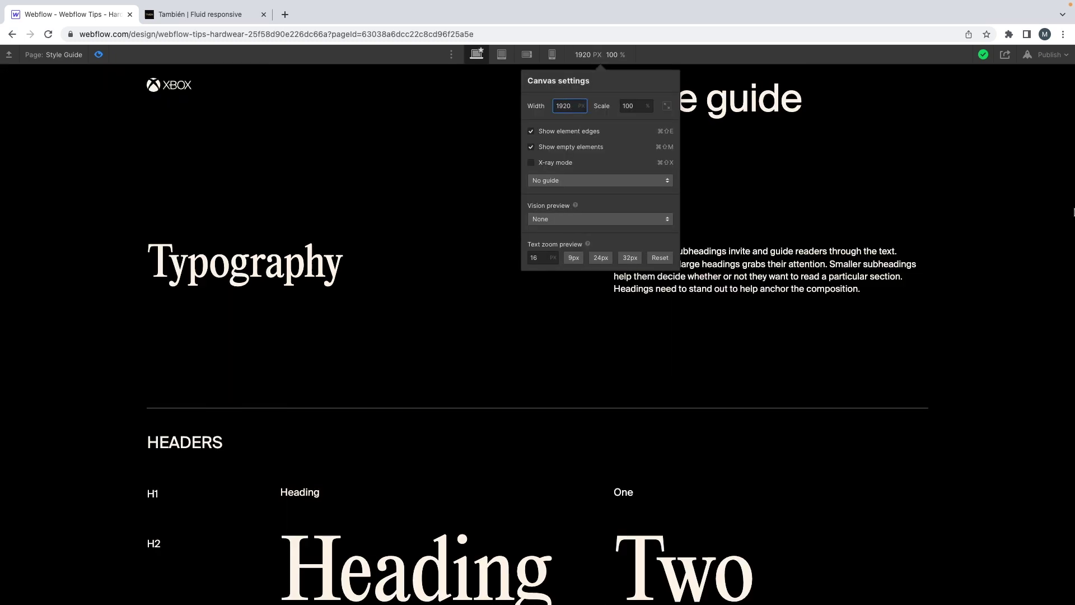
key("super+a")
type("992")
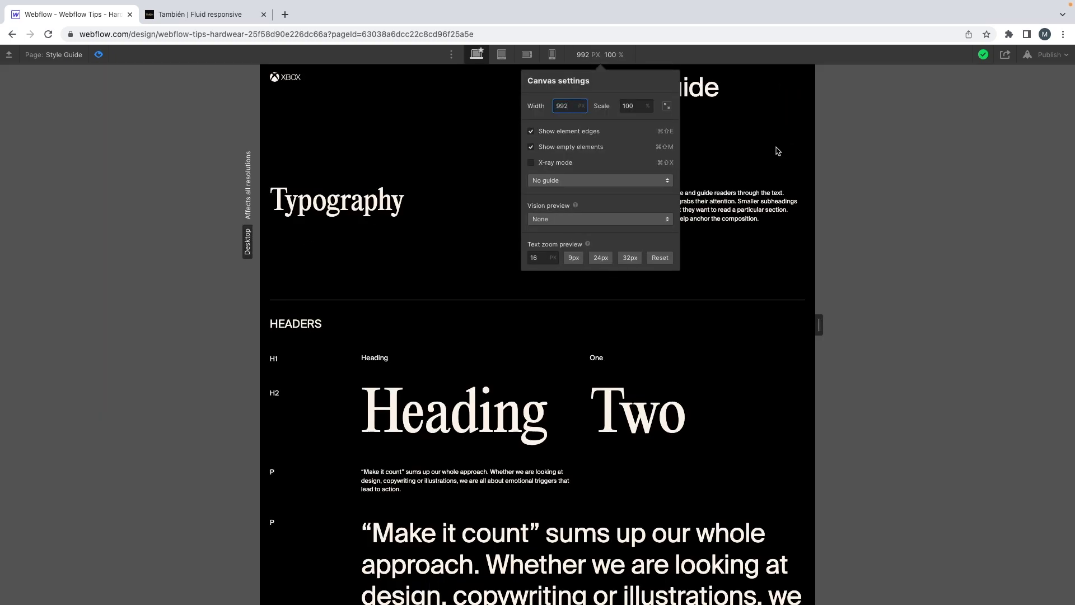
key("Escape")
scroll(779, 151, "down", 2)
scroll(782, 152, "up", 2)
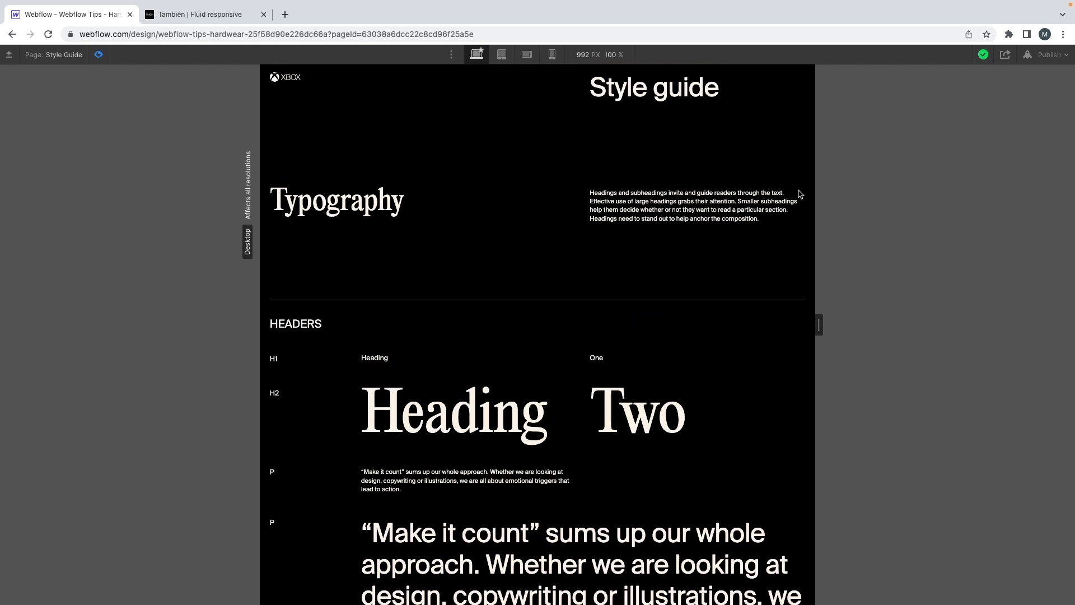
left_click_drag(814, 189, 1072, 219)
Step: Compare with the Adobe XD design, confirm the 1920 px canvas width, and return to the calculator
key("ctrl+Left")
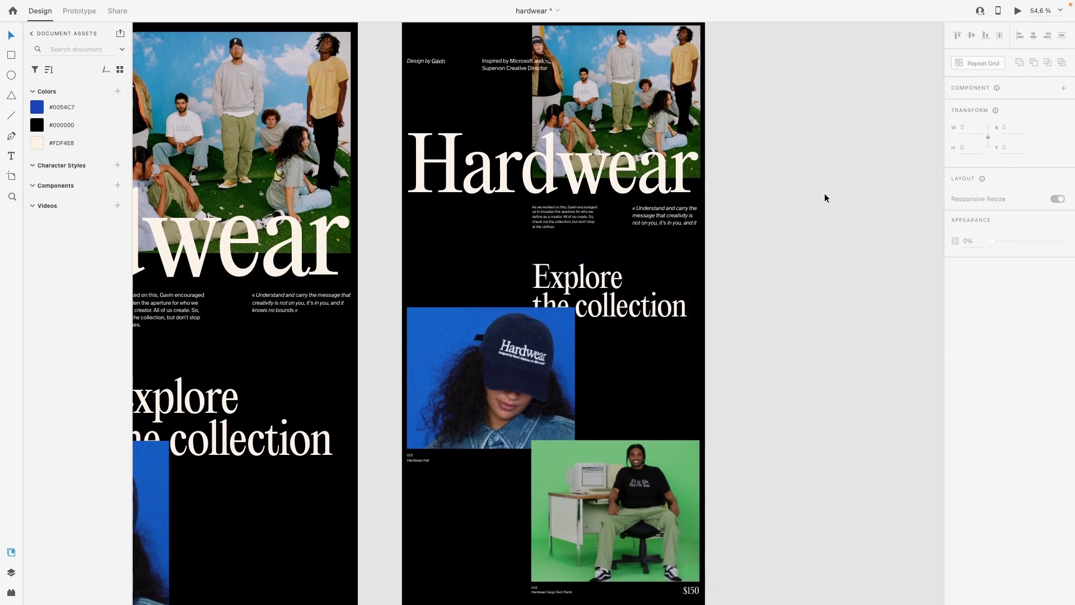
key("ctrl+Right")
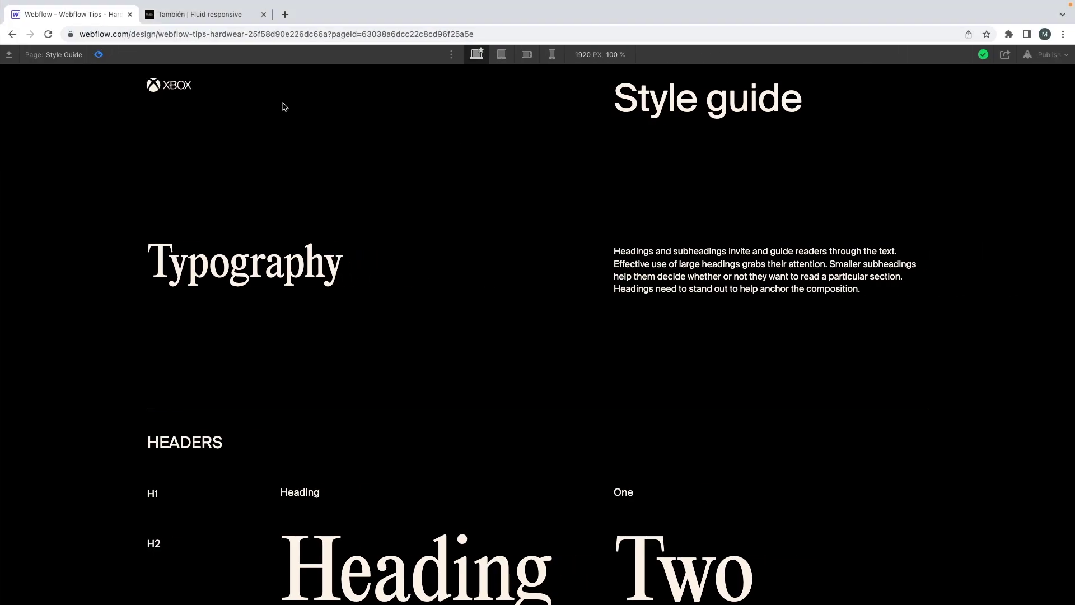
left_click(585, 56)
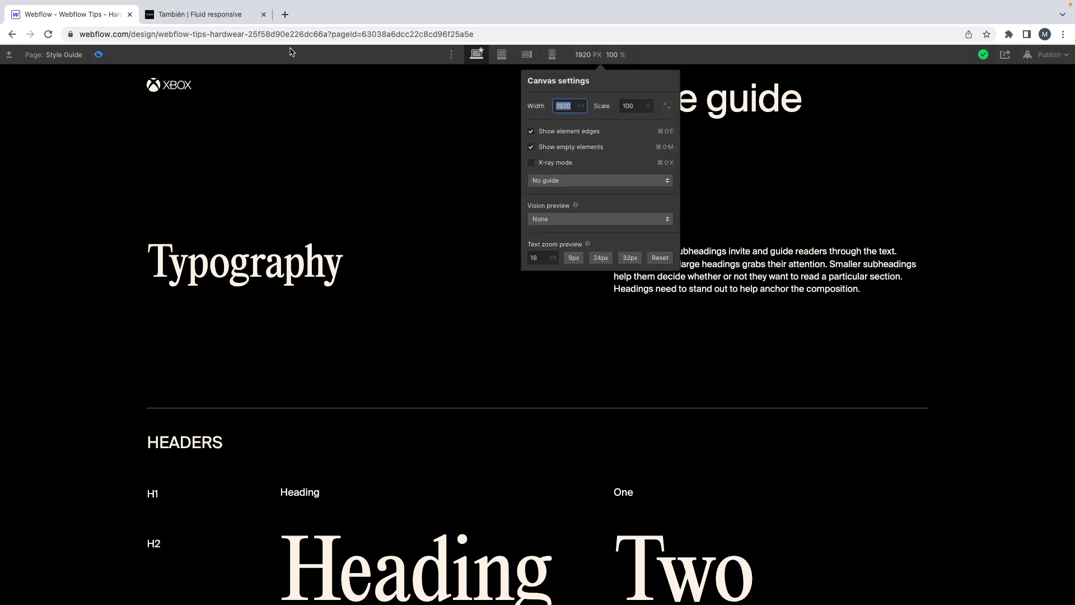
left_click(211, 15)
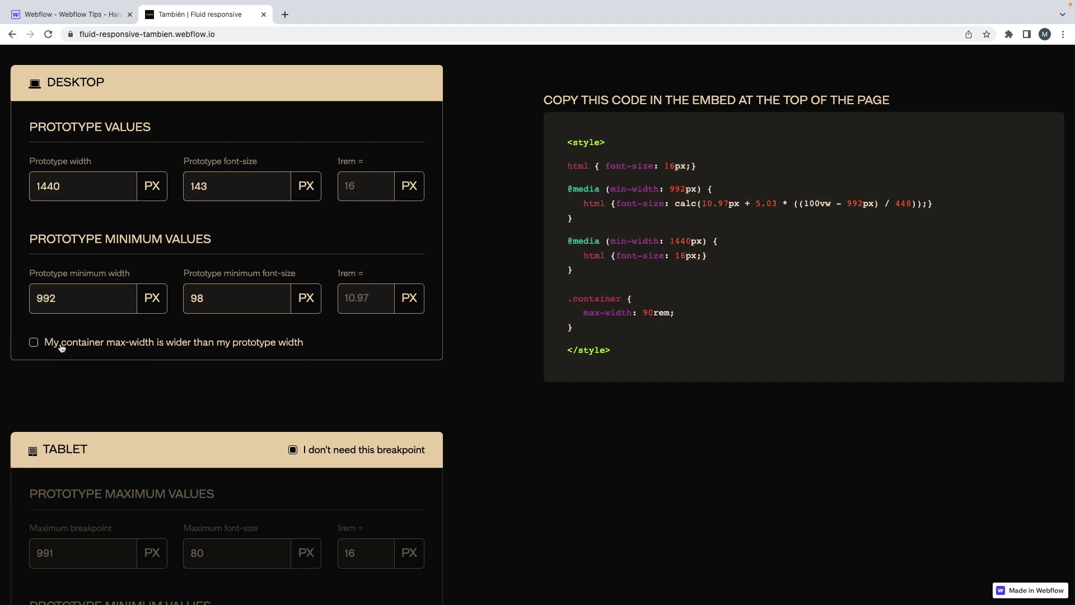
Step: Tick 'My container max-width is wider than my prototype width' to reveal the Prototype Maximum Values fields
left_click(154, 346)
scroll(134, 365, "down", 1)
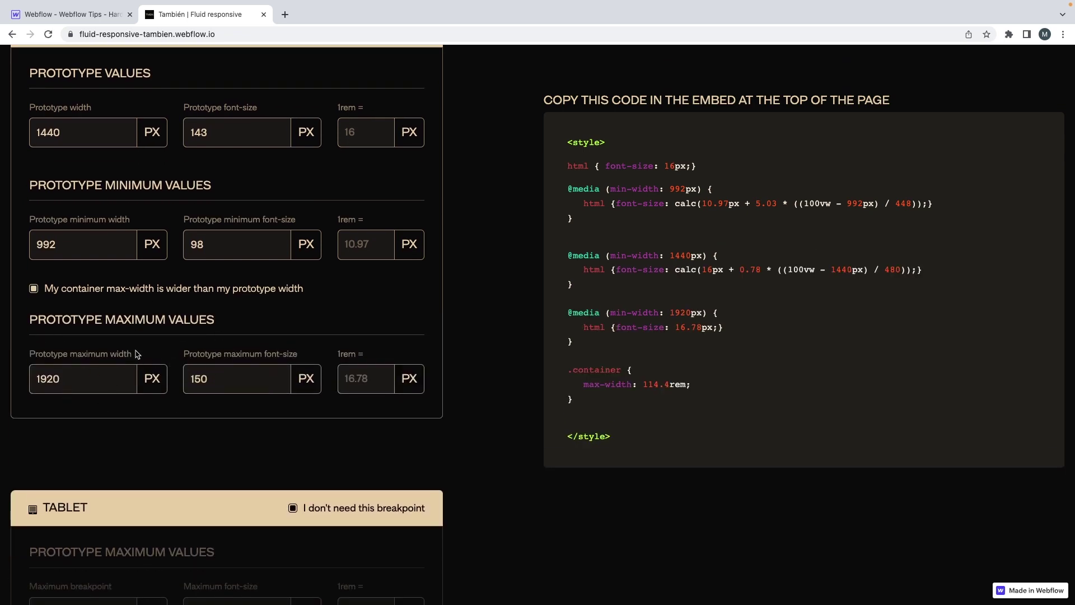
left_click_drag(29, 358, 158, 356)
Step: Duplicate the 1400 artboard and set the copy's width to 1920
left_click(108, 347)
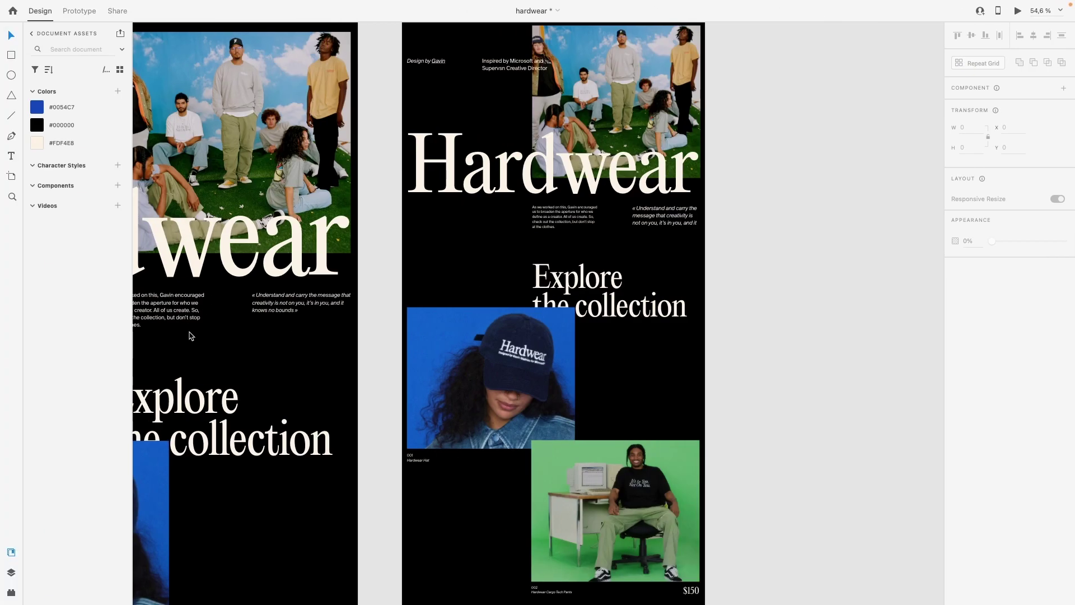
scroll(537, 313, "down", 5)
scroll(197, 334, "left", 5)
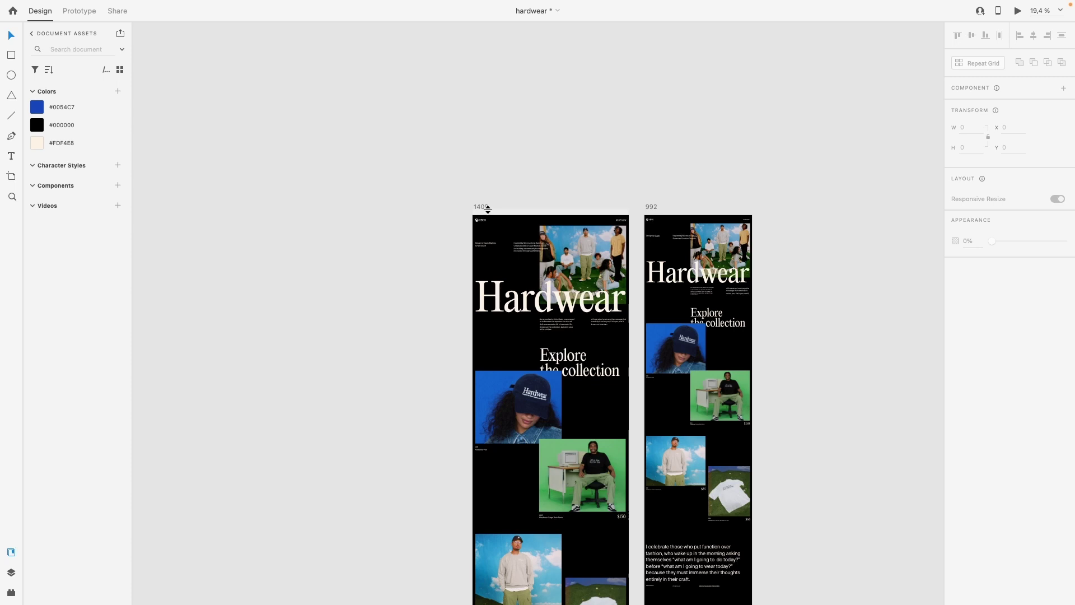
left_click_drag(485, 208, 299, 208)
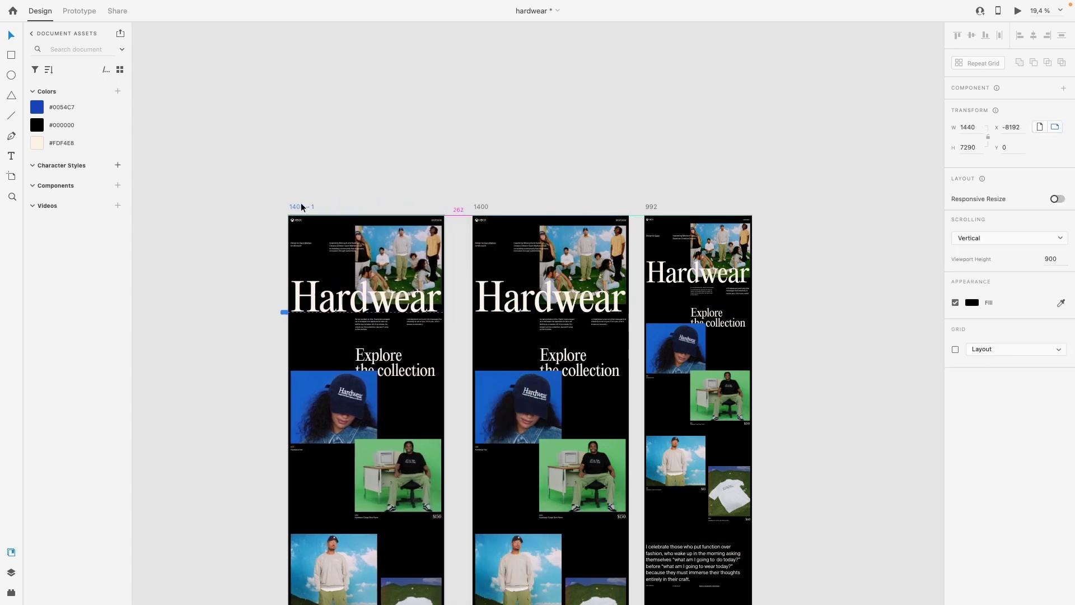
left_click(967, 127)
type("1920")
key("Return")
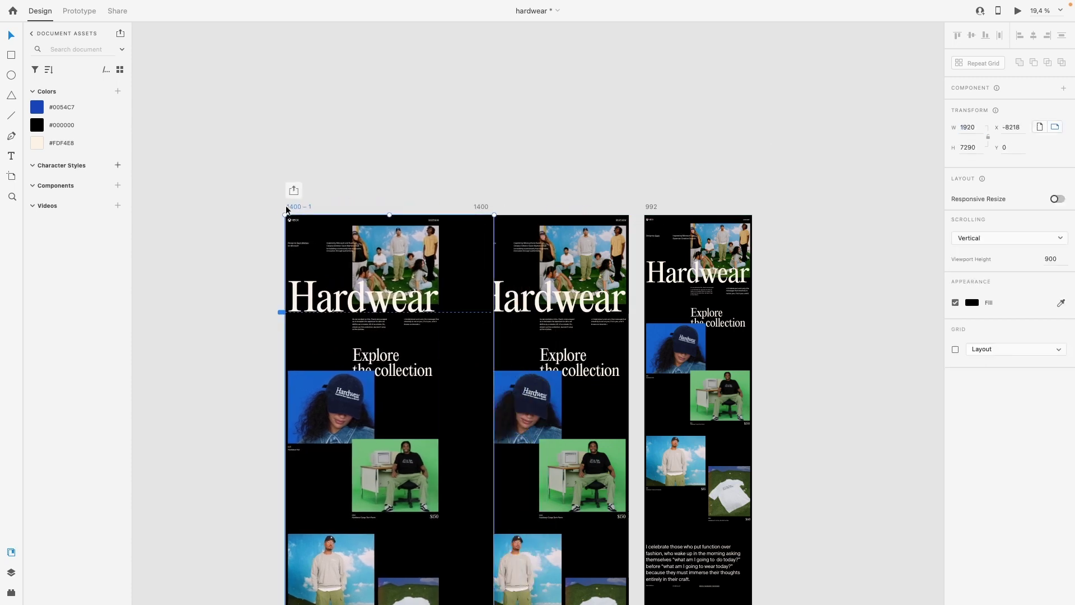
Step: Rename the widened artboard to 1920 and move it clear of the 1400 artboard
left_click_drag(296, 206, 267, 205)
double_click(267, 205)
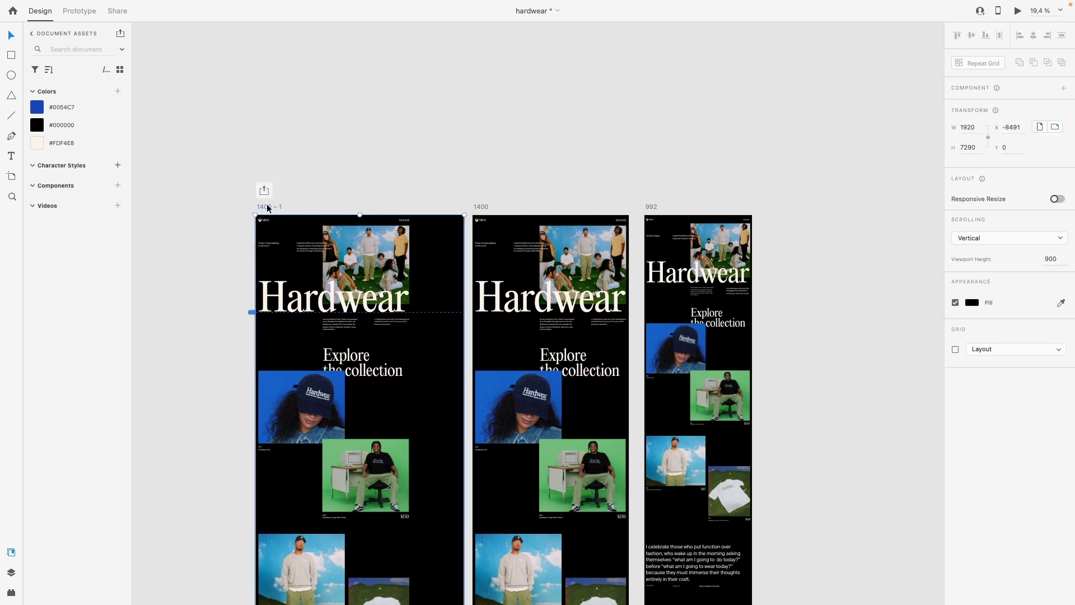
type("1920")
key("Return")
mouse_move(265, 209)
left_mouse_down()
mouse_move(231, 208)
mouse_move(256, 218)
left_mouse_up()
Step: Extend the 1920 artboard's height and select its content down to the blue footer
scroll(236, 213, "down", 3)
scroll(256, 220, "down", 2)
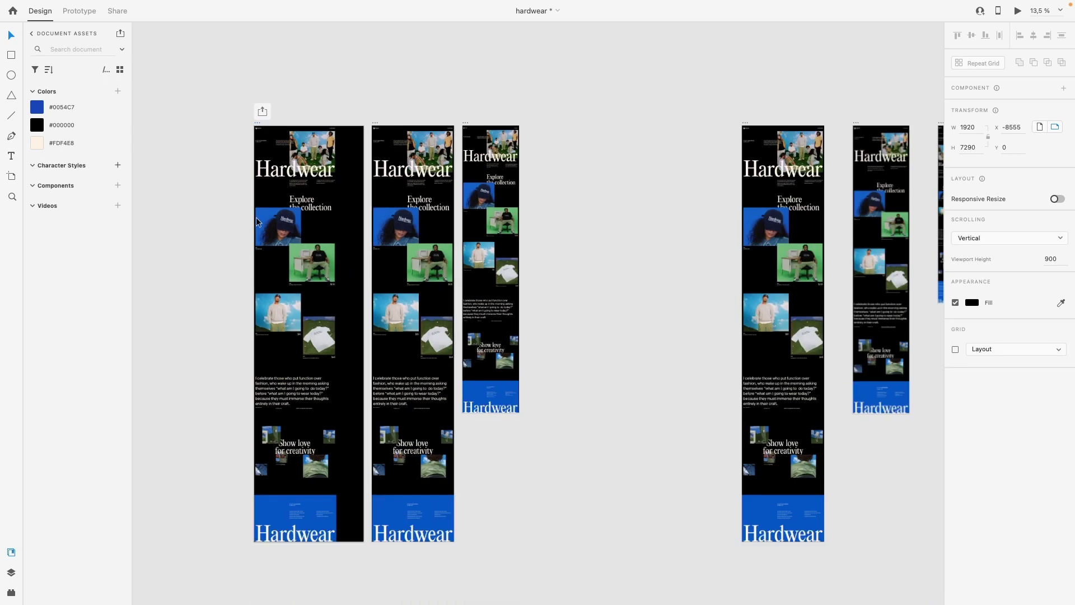
scroll(256, 222, "down", 5)
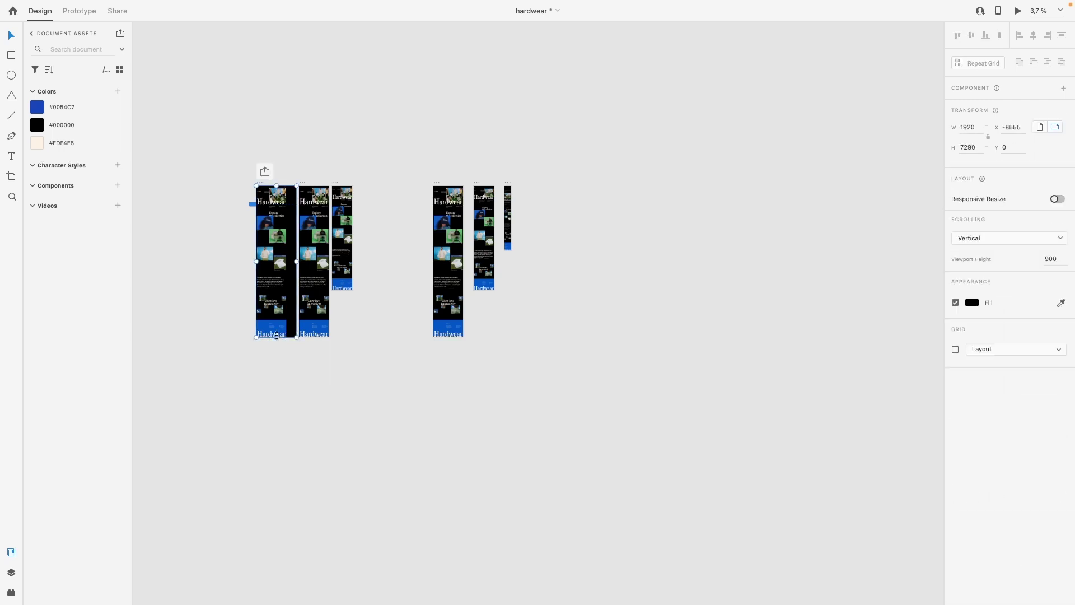
left_click_drag(276, 336, 276, 424)
left_click_drag(296, 354, 242, 177)
scroll(277, 337, "up", 5)
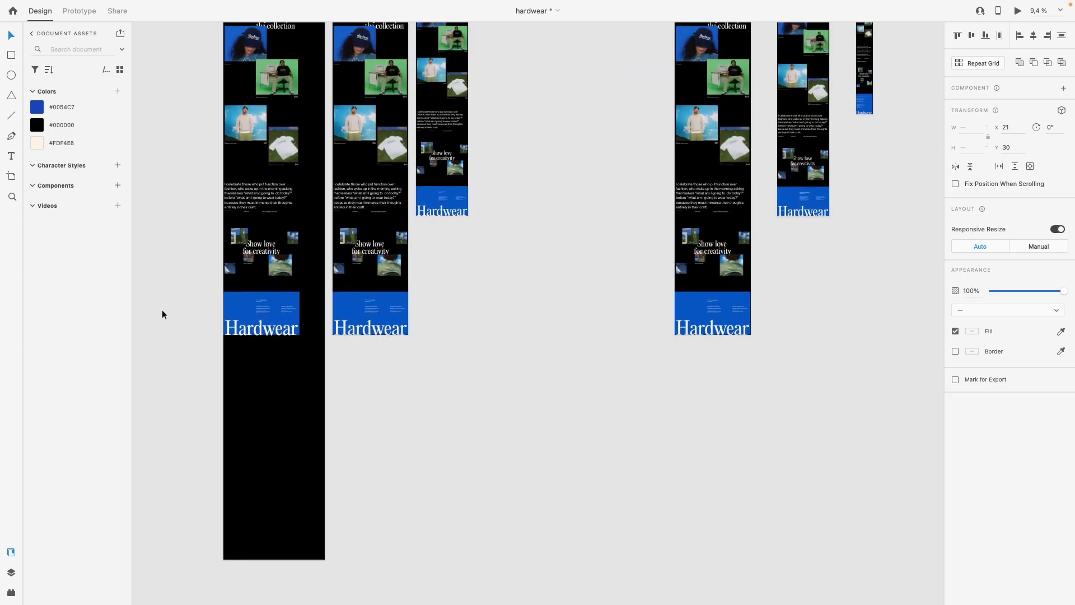
left_click(163, 312)
left_click(228, 301)
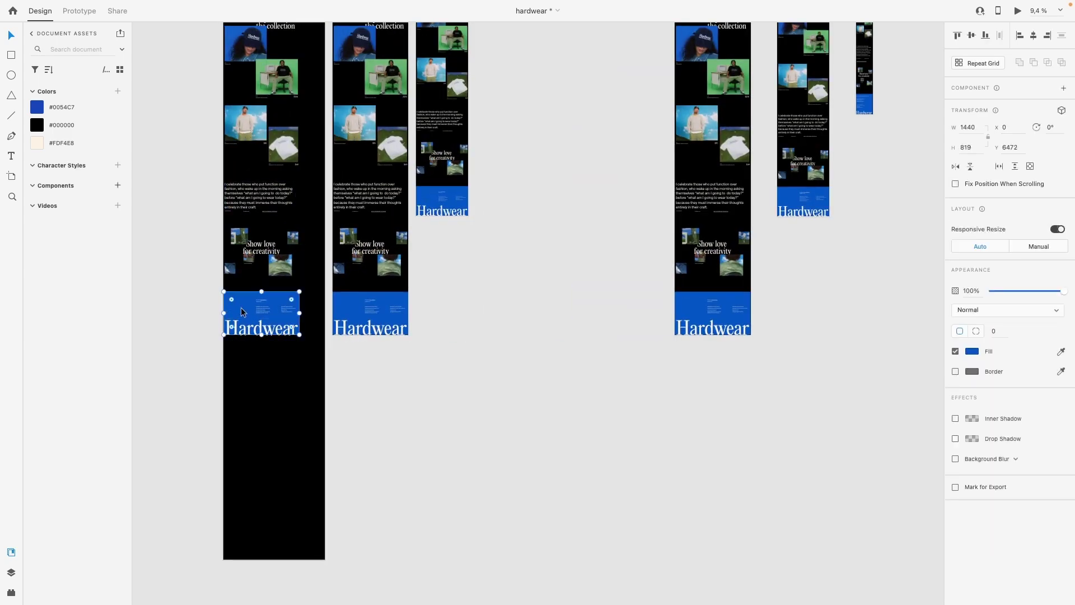
Step: Scale all the content up to fill the 1920 width and trim the artboard height to fit
scroll(235, 311, "down", 3)
left_click_drag(283, 340, 226, 69)
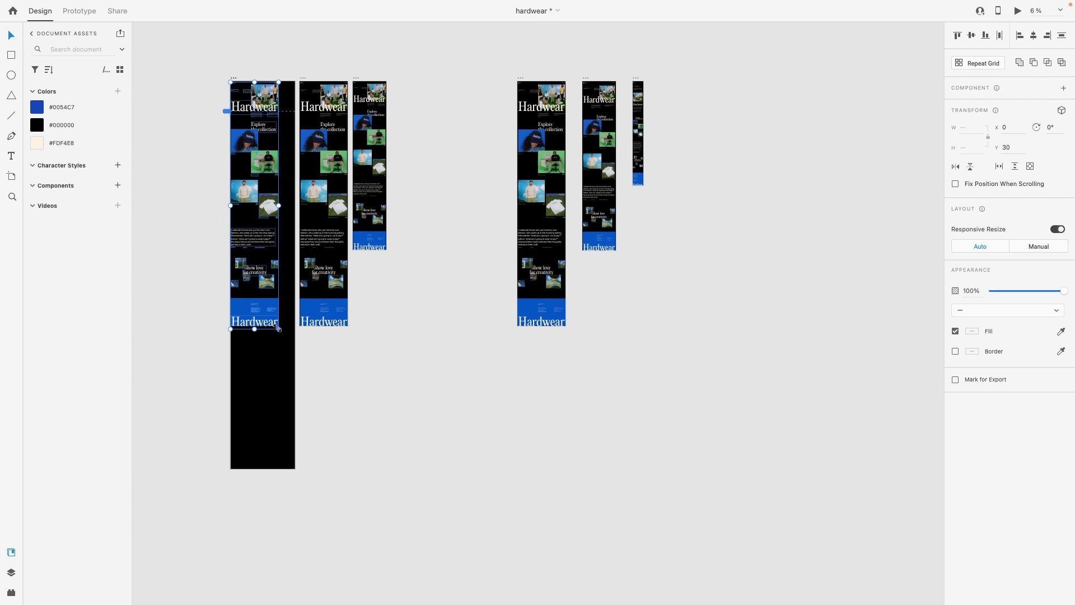
left_click_drag(279, 327, 318, 404)
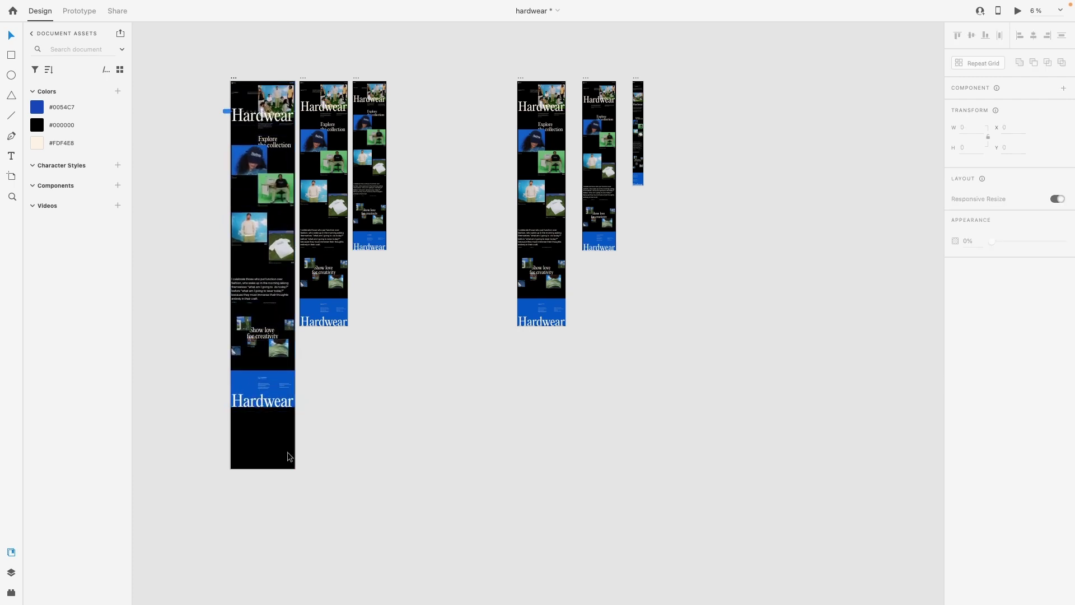
left_click(272, 468)
left_click_drag(264, 468, 273, 409)
Step: Check that the Explore the collection heading's font size is 190
scroll(269, 280, "up", 3)
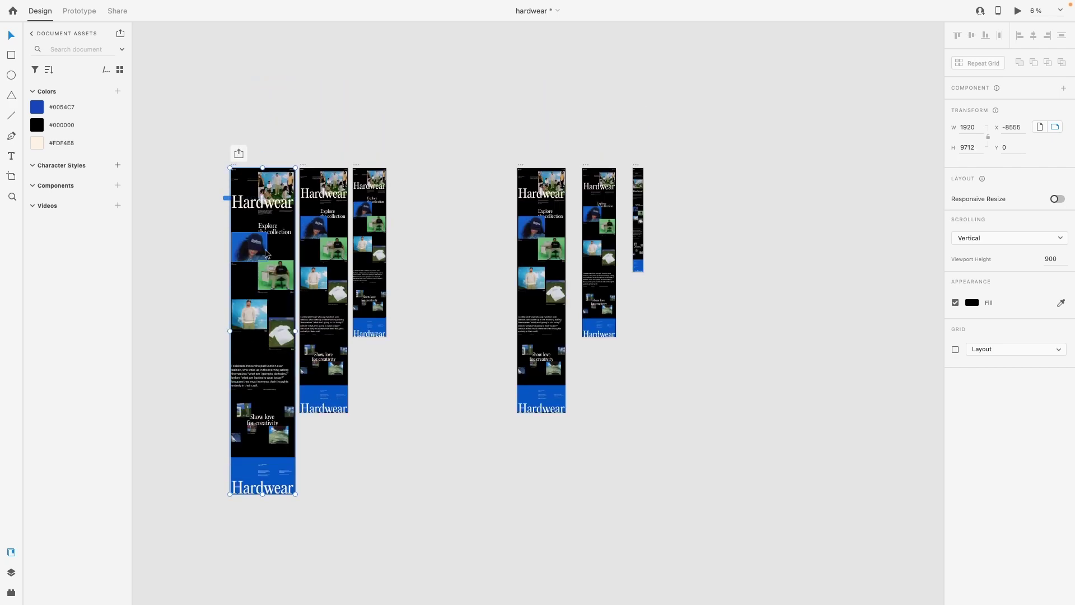
scroll(268, 271, "up", 4)
scroll(269, 272, "up", 3)
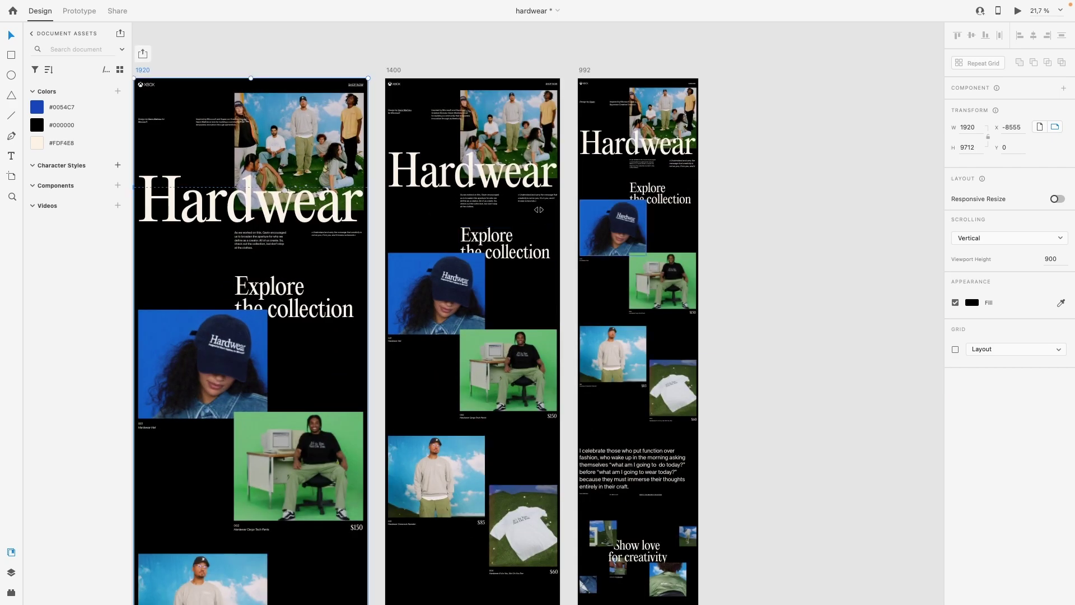
left_click(316, 314)
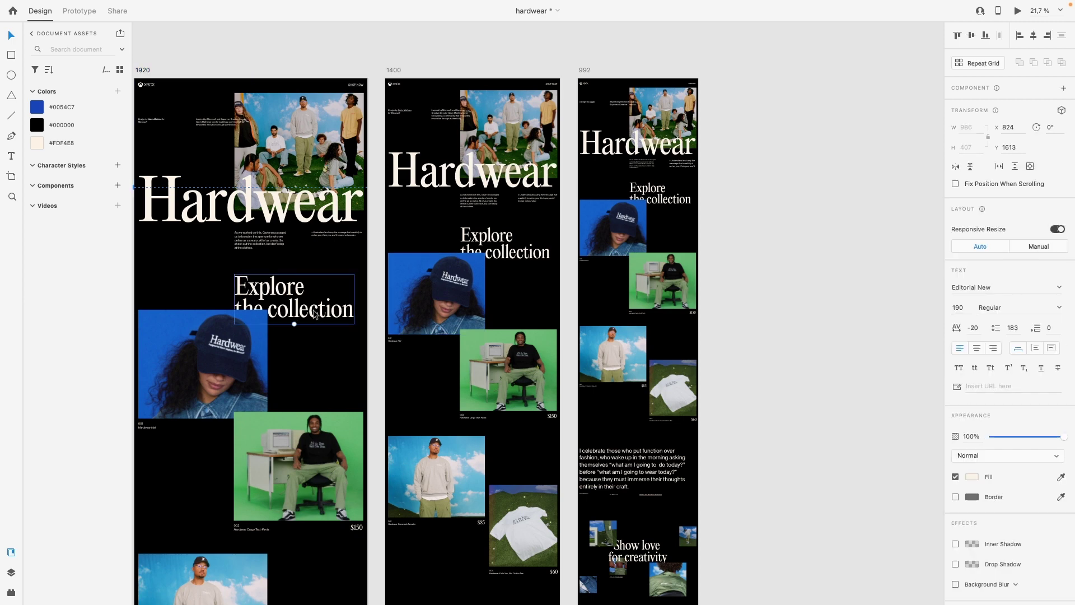
left_click(964, 309)
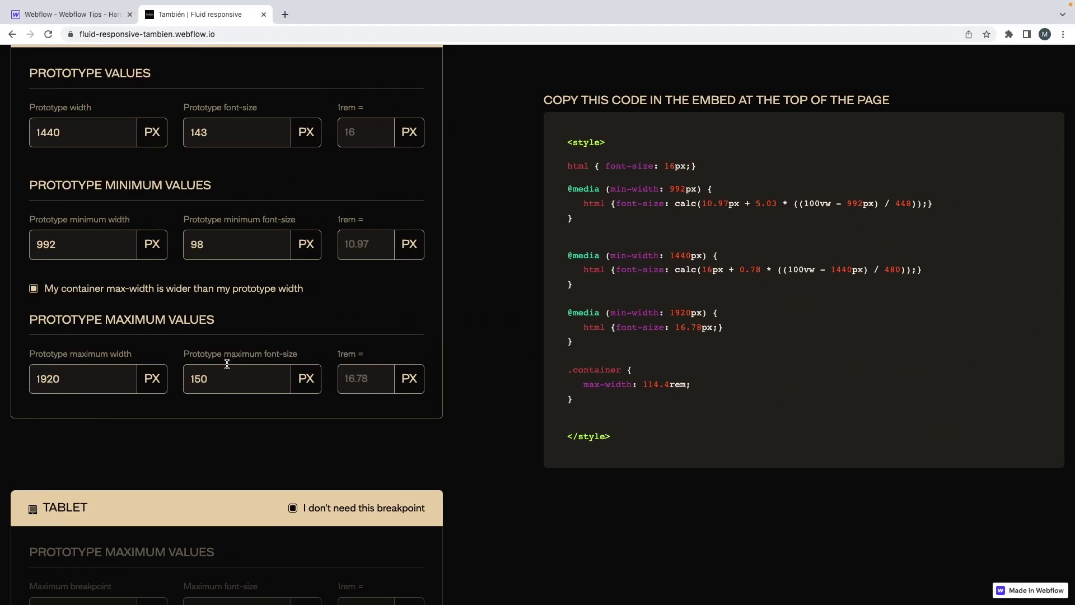
Step: Set the prototype maximum font size to 190 and review the new 1920px media query
left_click(224, 374)
key("super+a")
type("190")
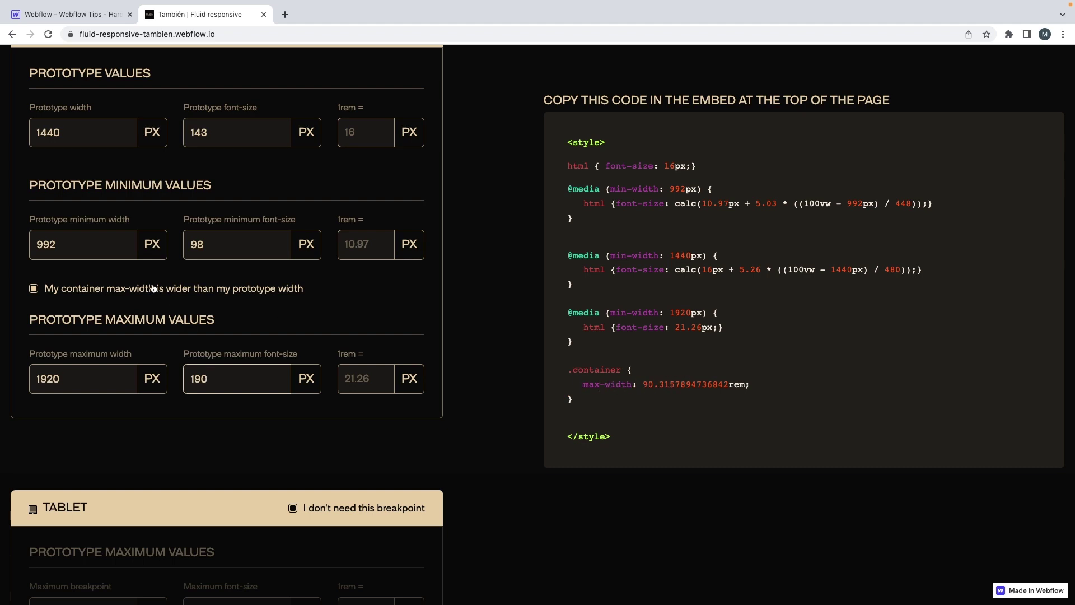
left_click_drag(71, 377, 42, 375)
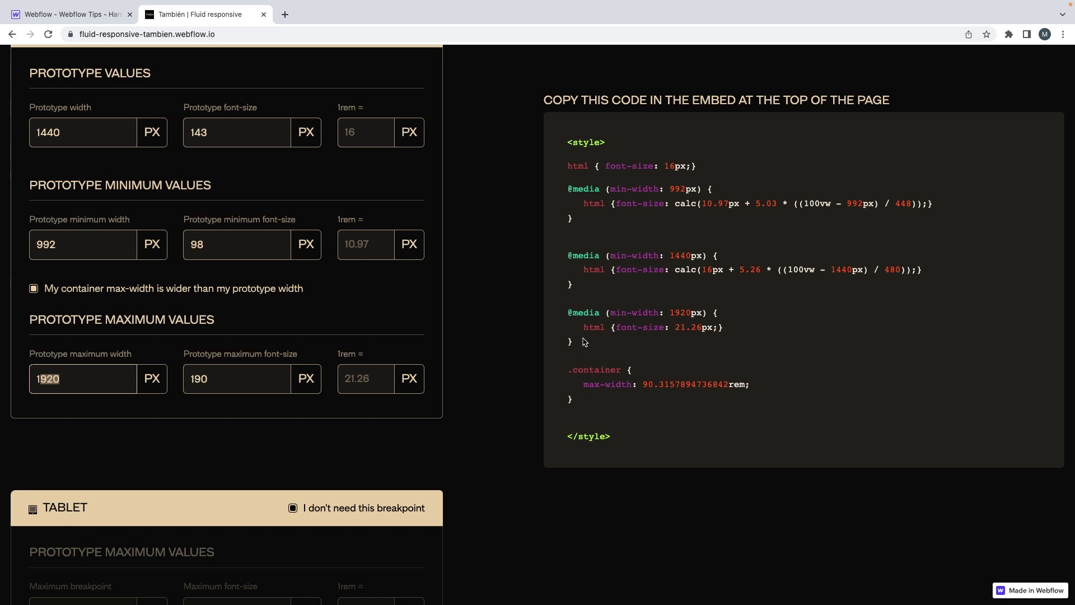
left_click_drag(584, 342, 556, 308)
left_click(586, 305)
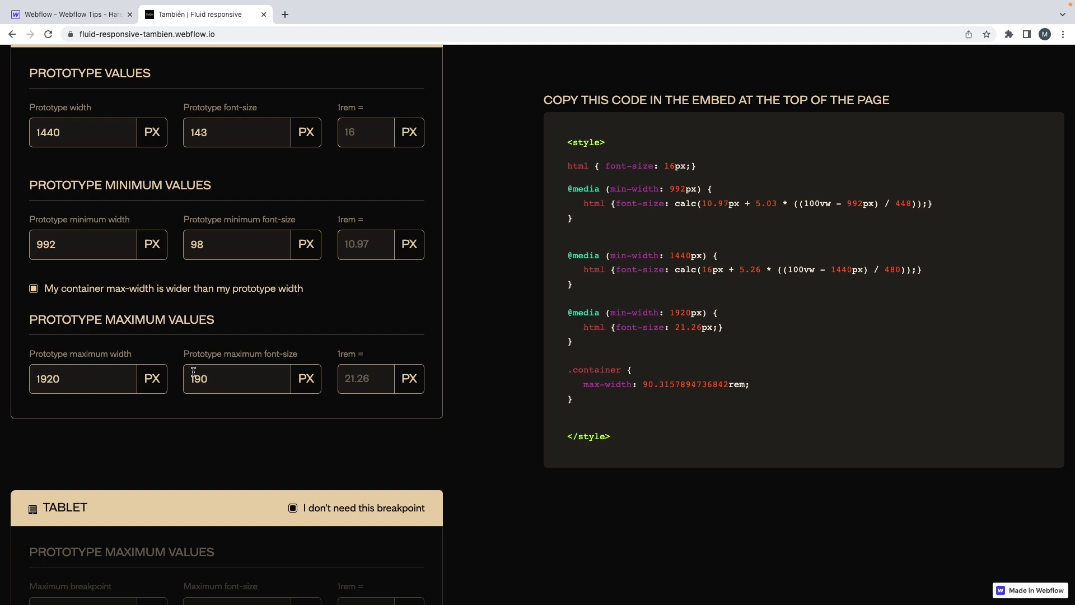
Step: Copy the regenerated CSS rules and return to the Webflow designer
mouse_move(577, 399)
left_click_drag(577, 398, 548, 165)
right_click(592, 196)
left_click(609, 219)
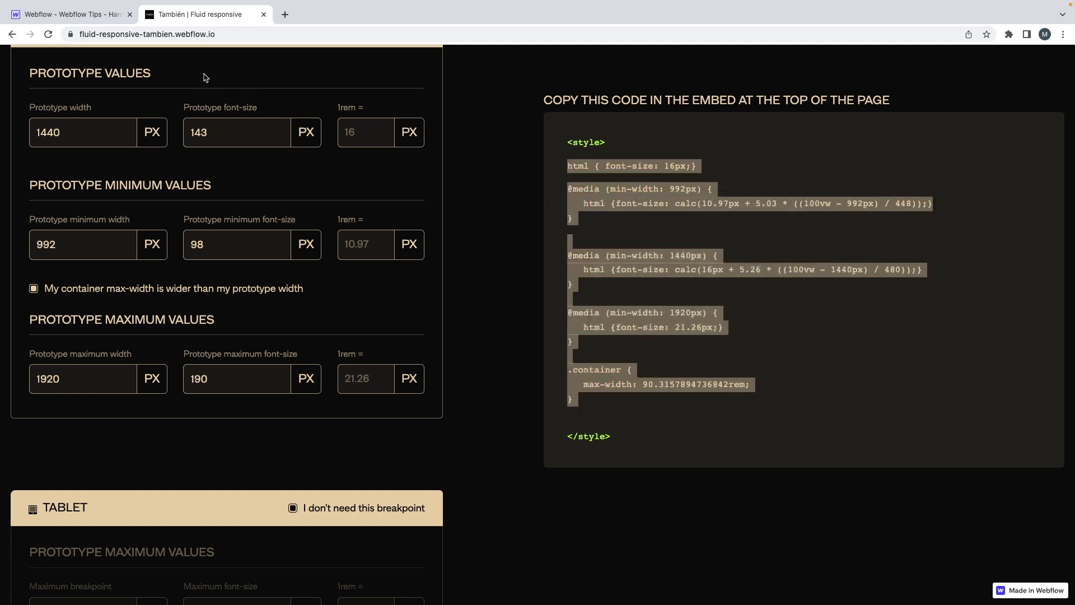
left_click(101, 22)
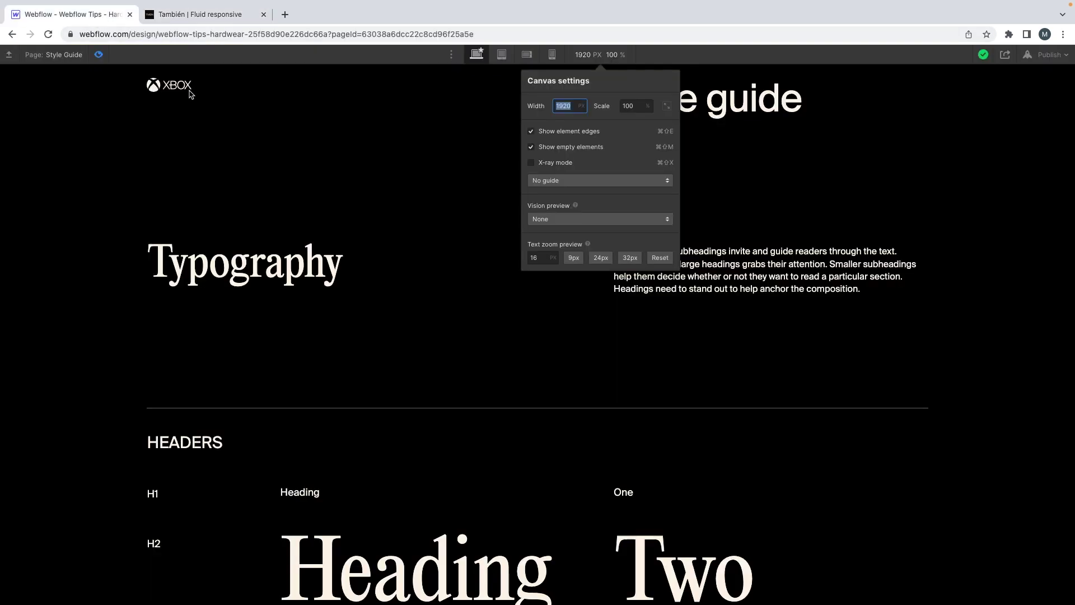
Step: Paste the new CSS with the 21.26px 1920px rule over the css-embed's old rules, save, and preview full-width
left_click(99, 54)
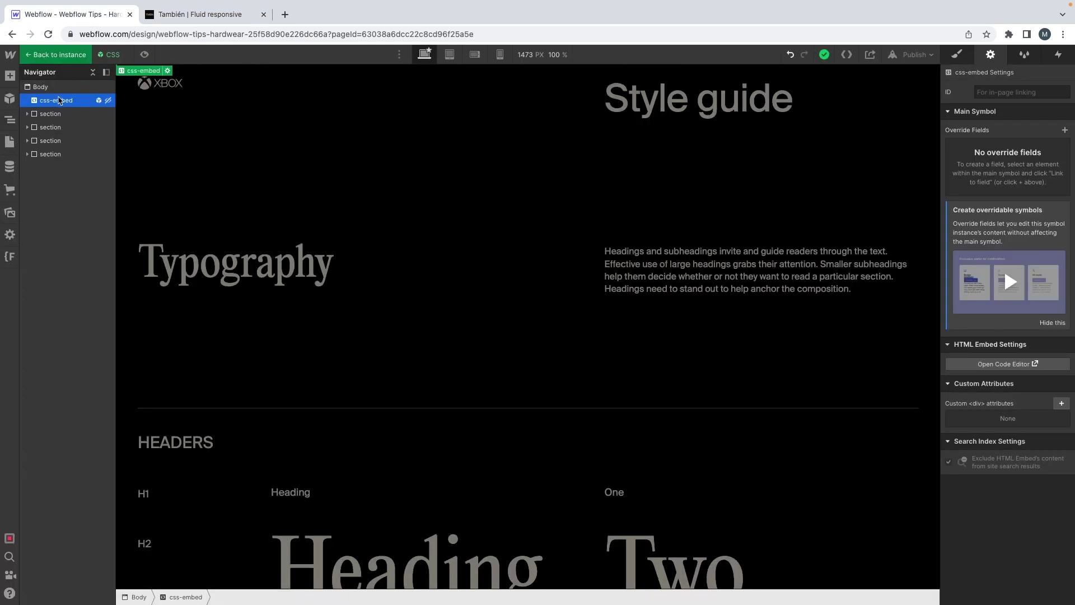
left_click(1008, 364)
scroll(369, 263, "up", 5)
left_click_drag(356, 349, 317, 231)
key("ctrl+v")
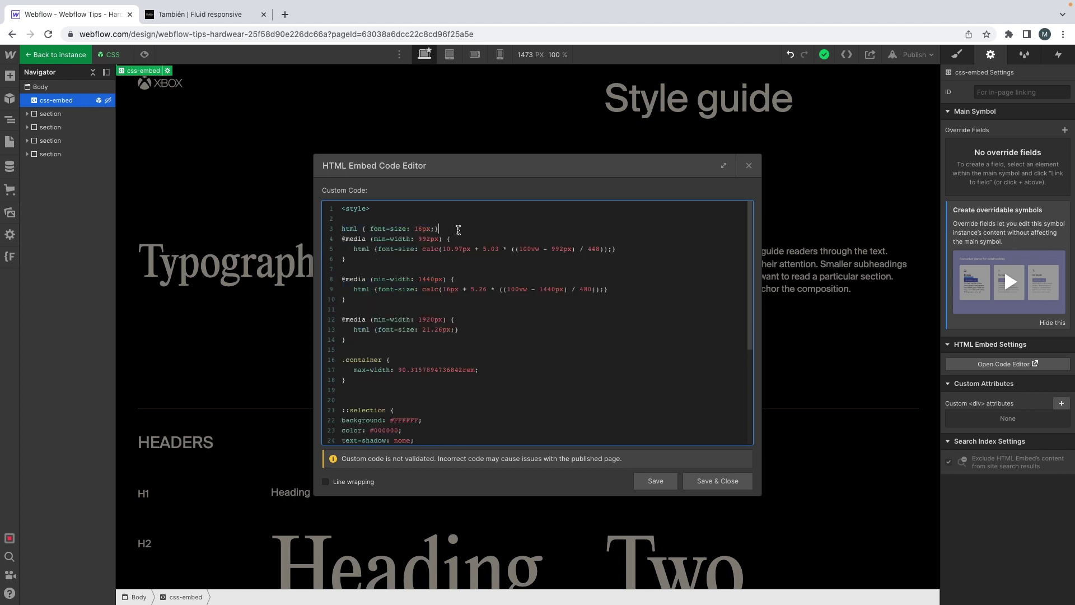
key("Return")
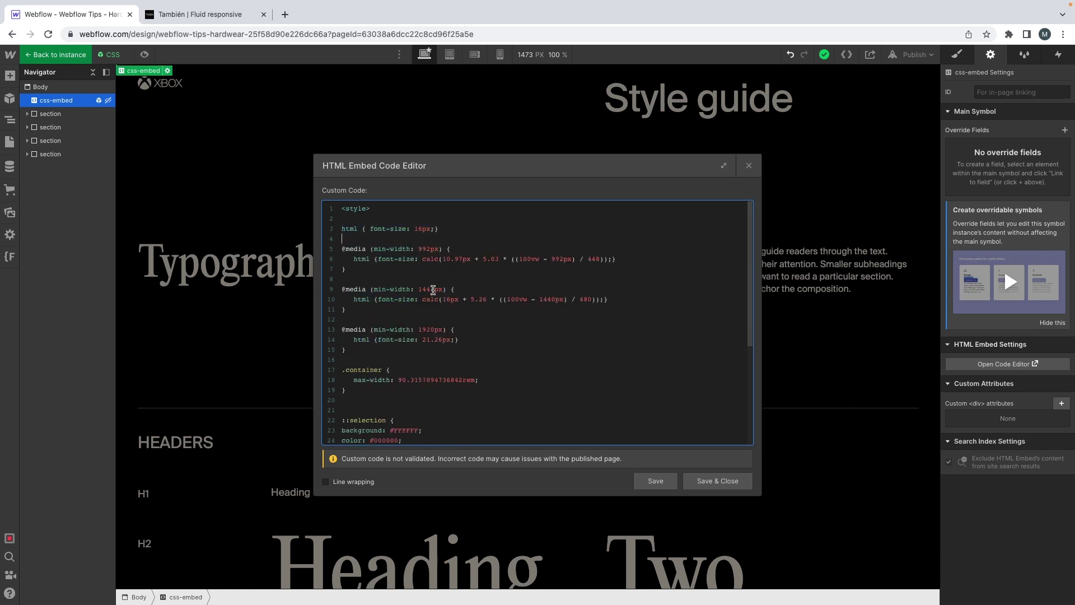
left_click(707, 481)
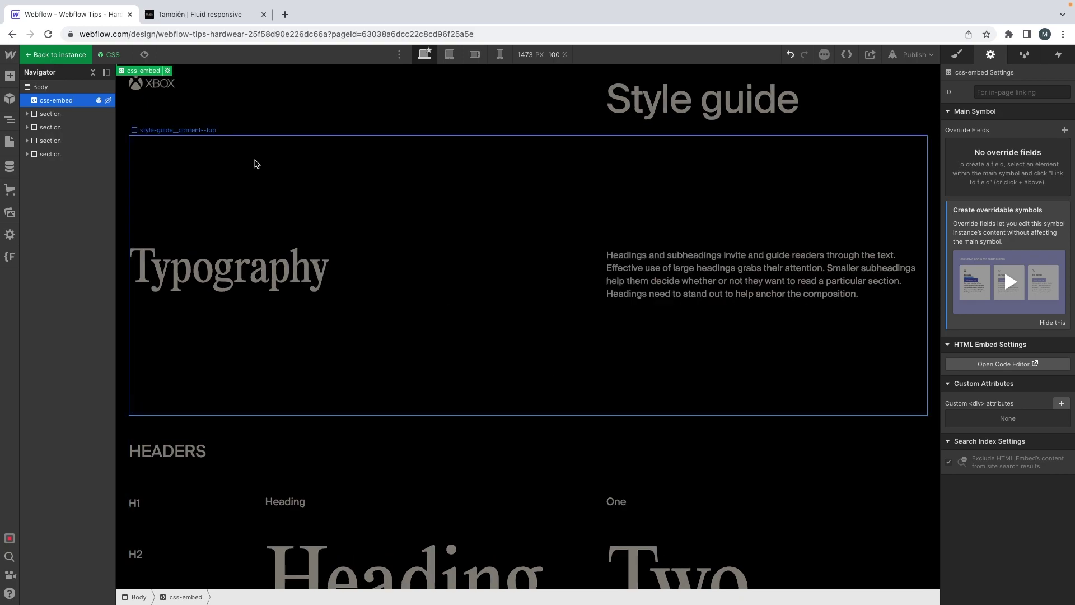
key("ctrl+shift+p")
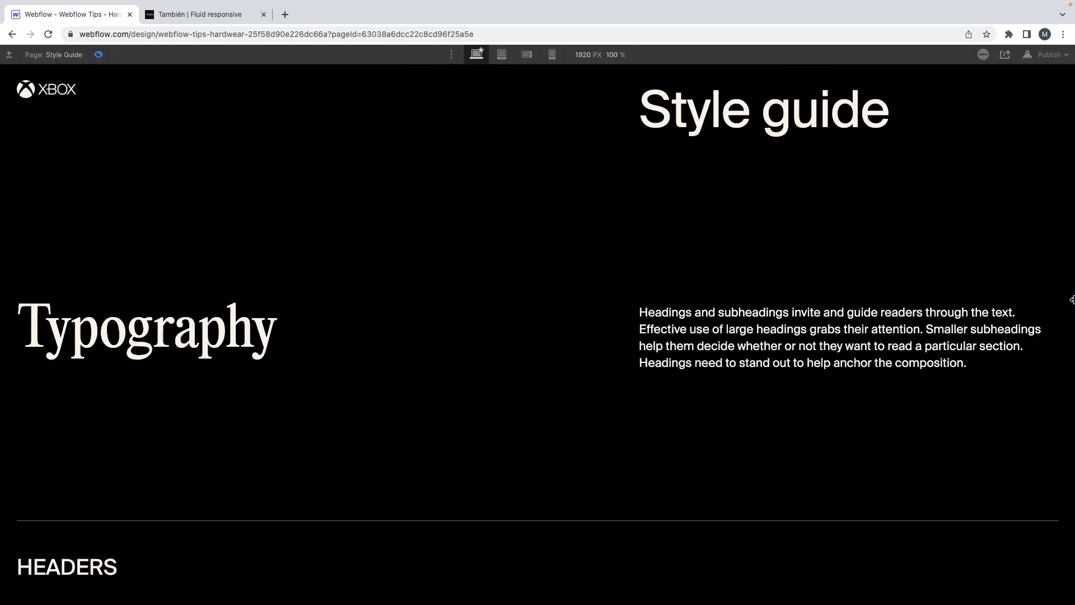
mouse_move(1071, 300)
left_mouse_down()
mouse_move(799, 302)
mouse_move(1072, 313)
left_mouse_up()
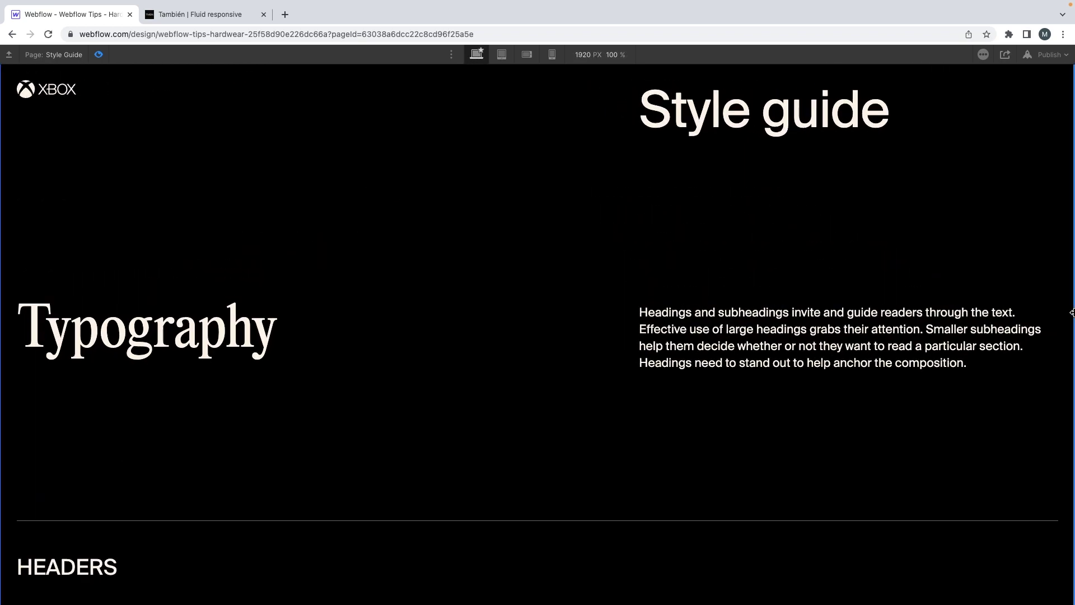